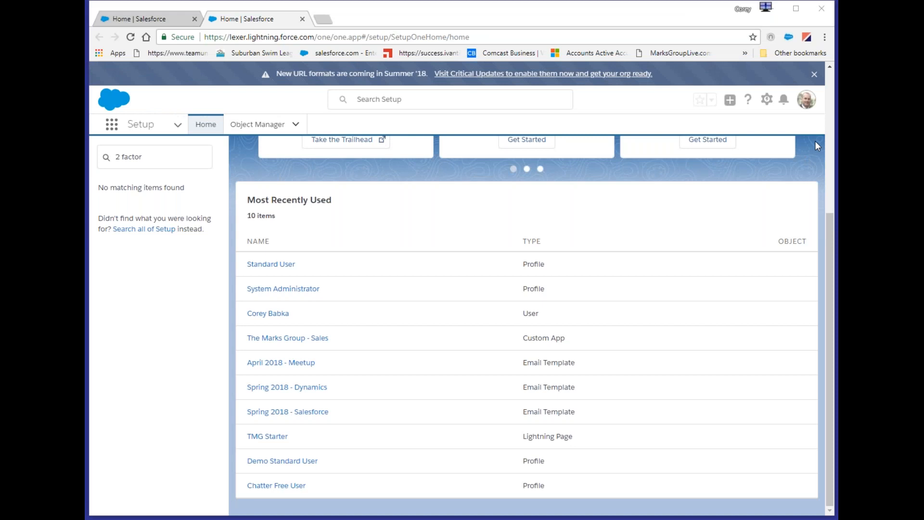
pyautogui.click(831, 83)
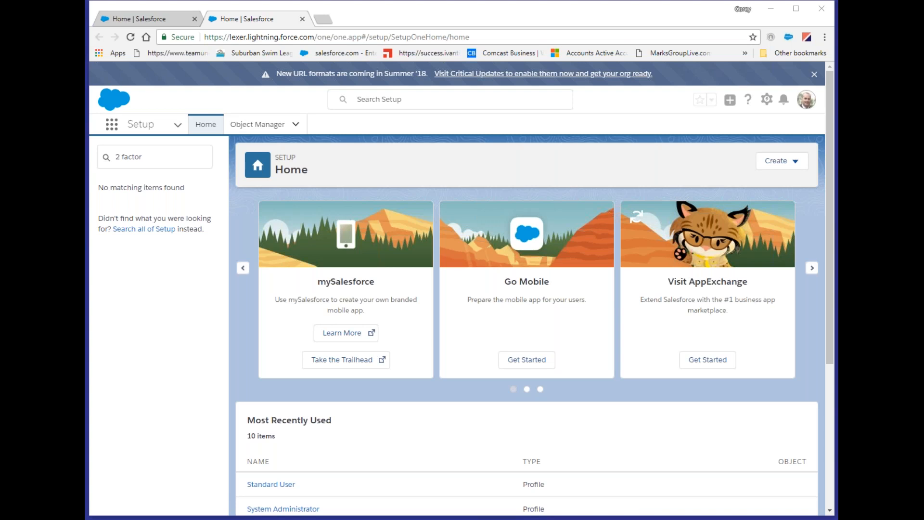
pyautogui.rightClick(320, 19)
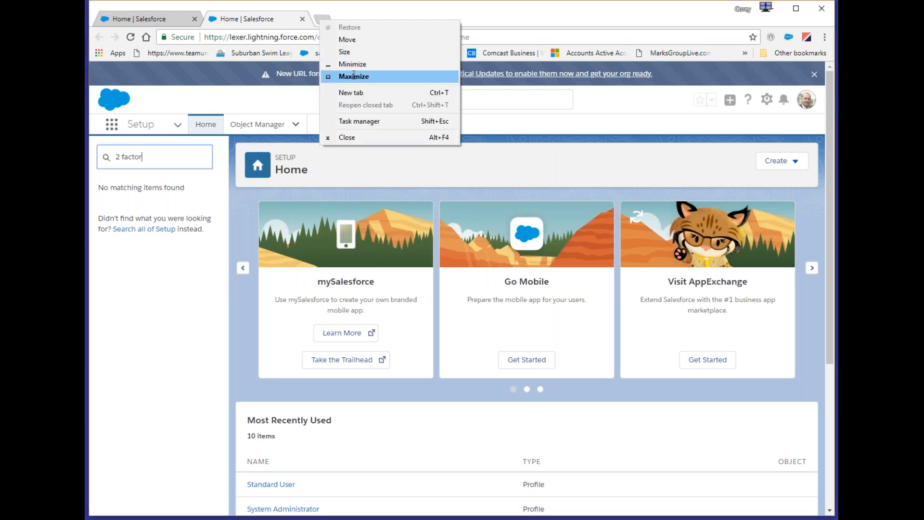
pyautogui.click(513, 16)
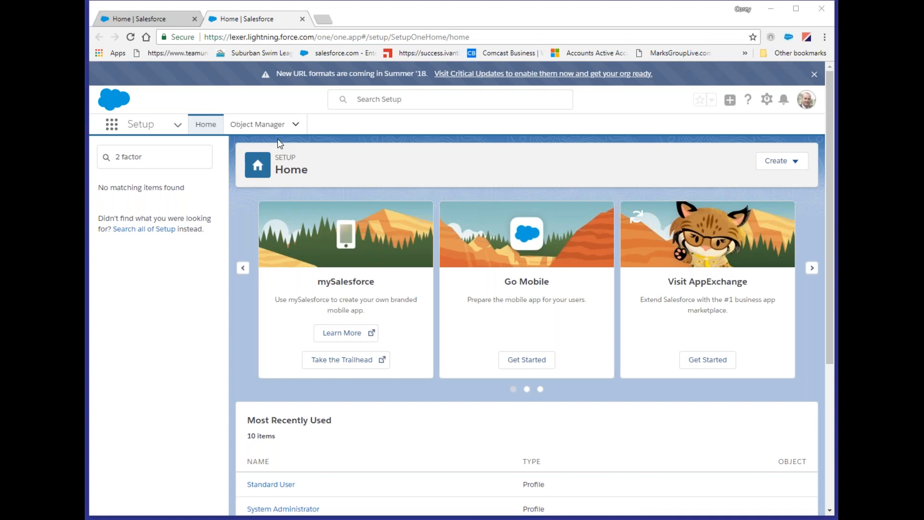
# Search Setup for "profile" and open the Profiles page.
pyautogui.click(160, 160)
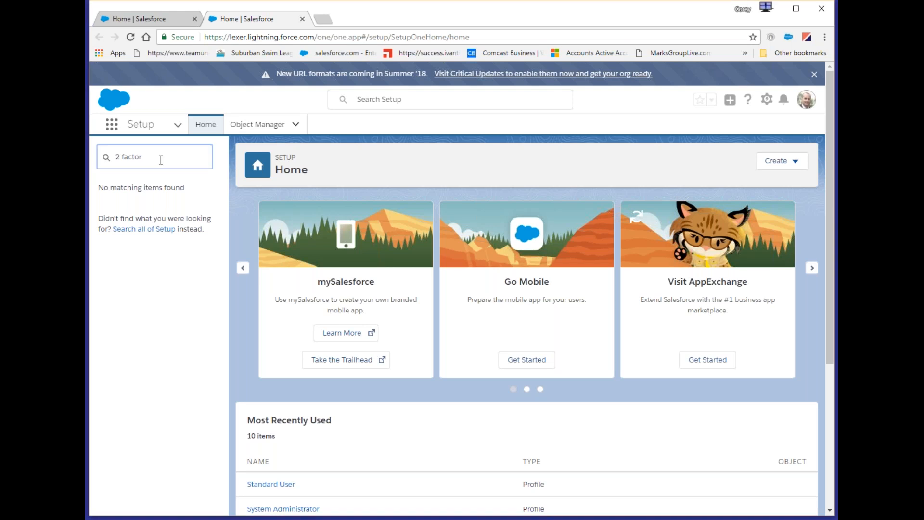
pyautogui.hotkey('ctrl', 'a')
pyautogui.press('BackSpace')
pyautogui.write('profile')
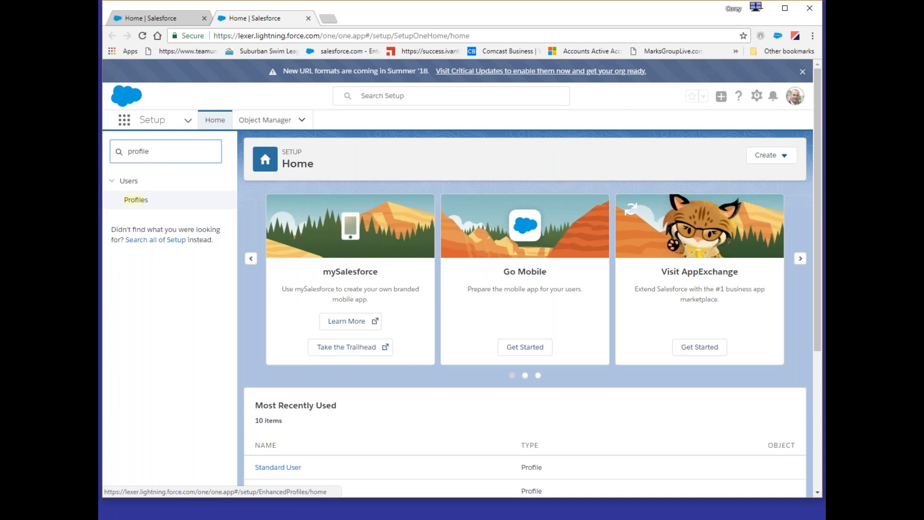
pyautogui.click(141, 201)
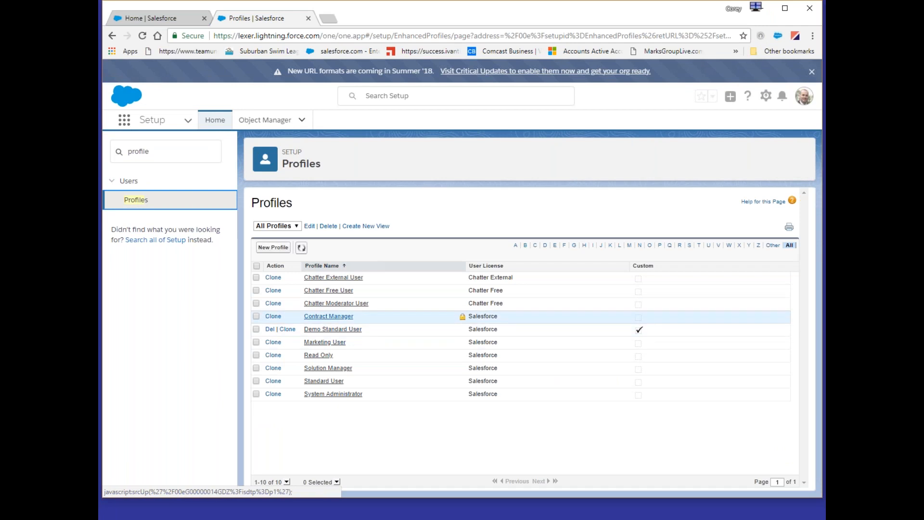
# Open the Contract Manager profile's System Permissions and locate the two-factor authentication permissions for API and user interface logins.
pyautogui.click(330, 317)
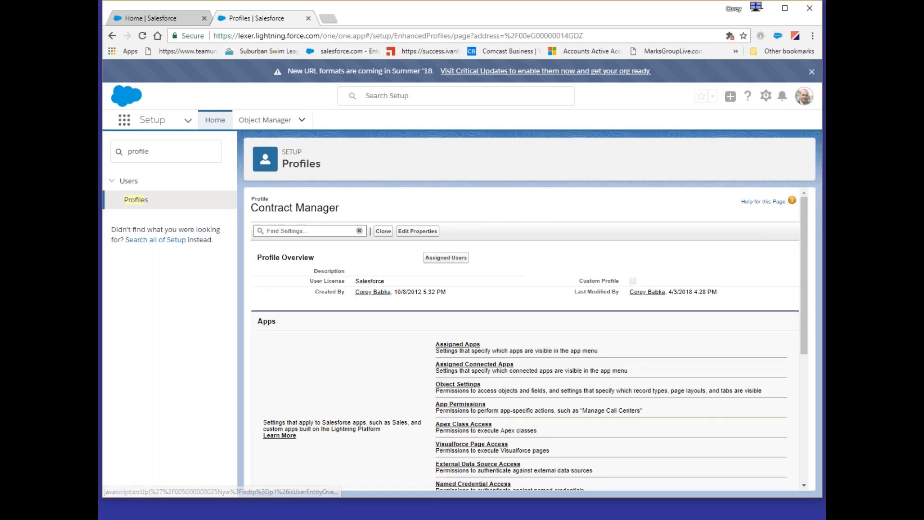
pyautogui.scroll(-2, 525, 361)
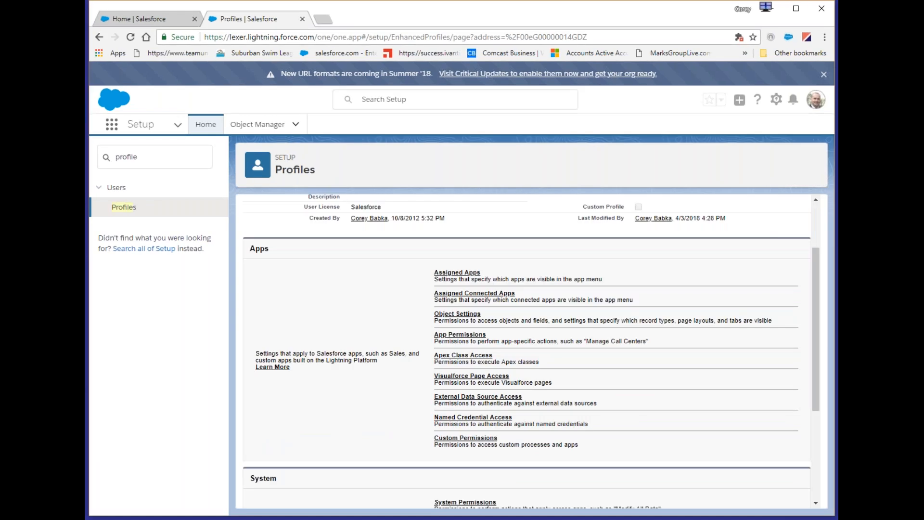
pyautogui.scroll(-3, 433, 290)
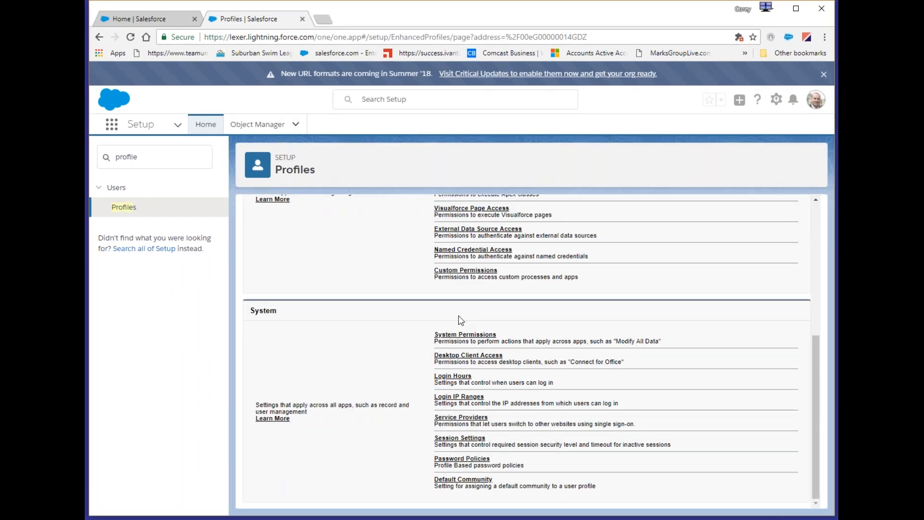
pyautogui.click(465, 335)
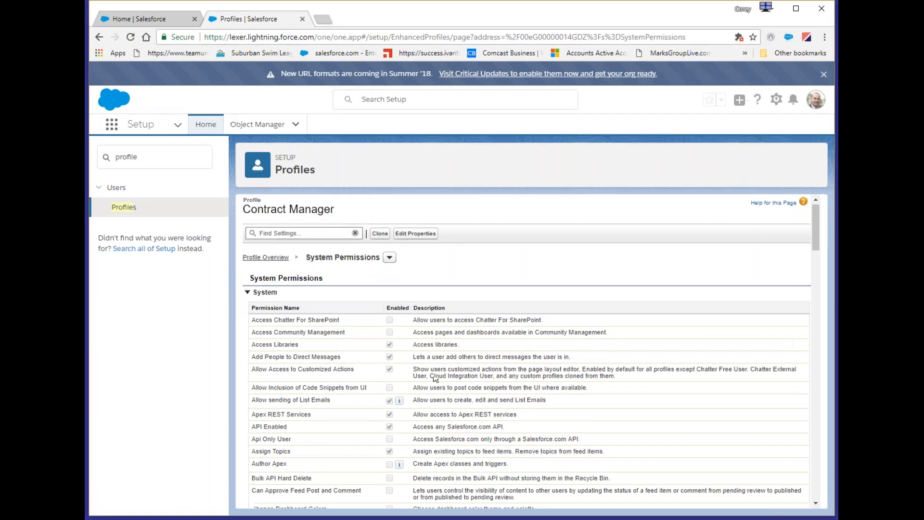
pyautogui.scroll(-8, 404, 359)
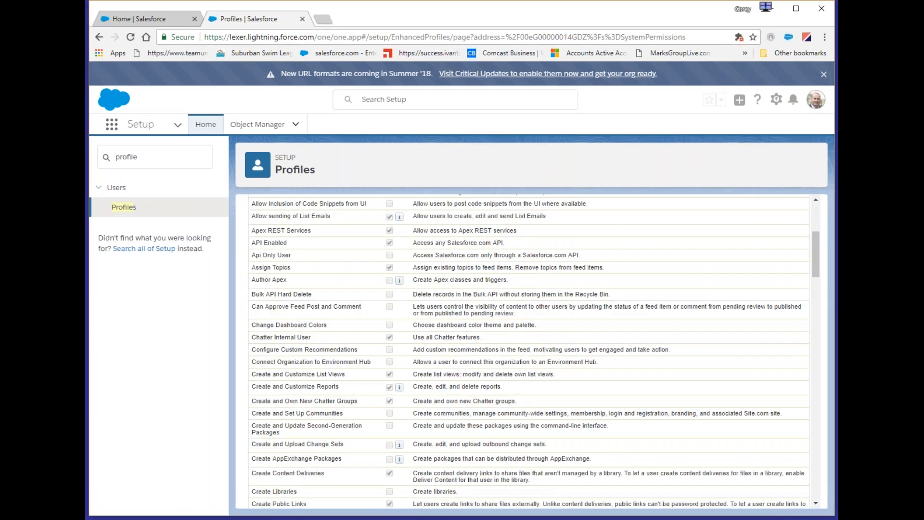
pyautogui.scroll(-15, 405, 373)
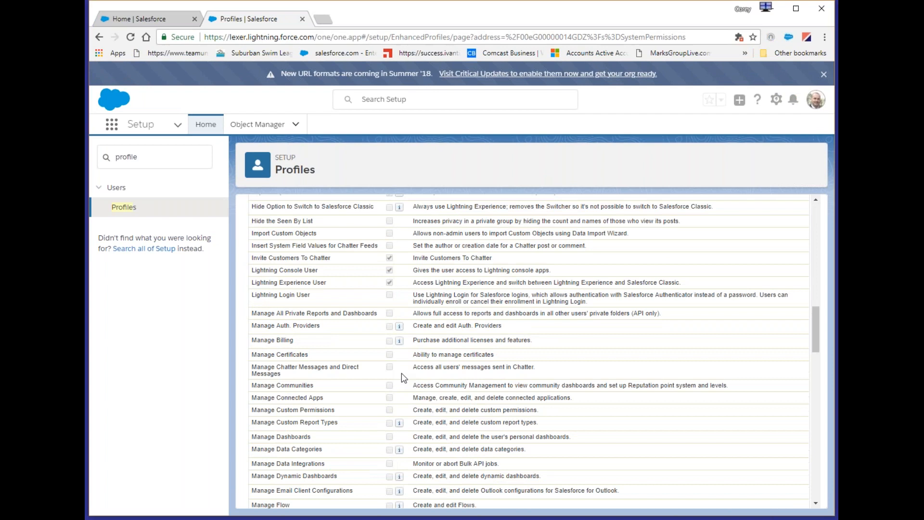
pyautogui.scroll(-15, 407, 387)
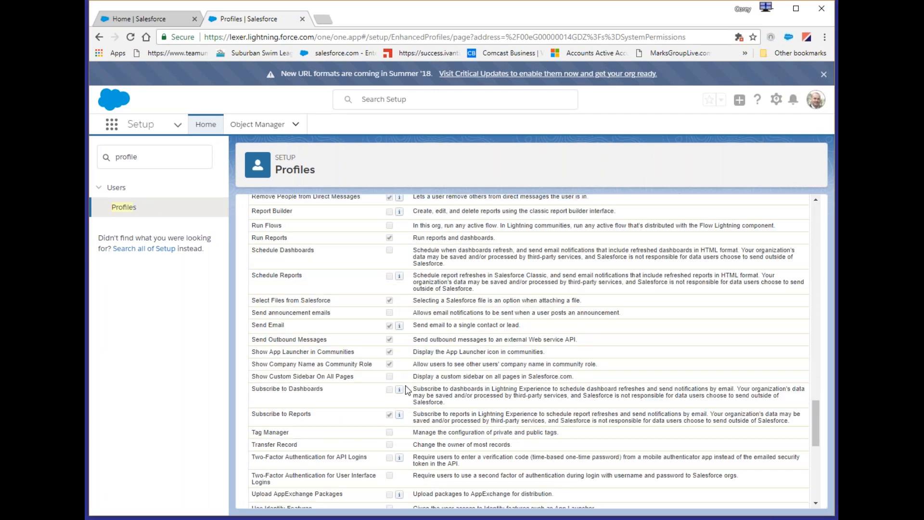
pyautogui.scroll(-1, 406, 390)
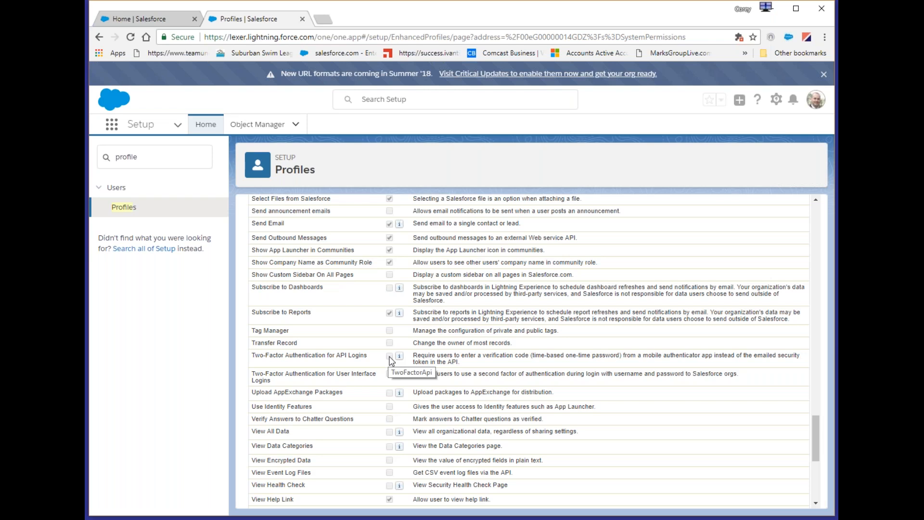
pyautogui.moveTo(399, 359)
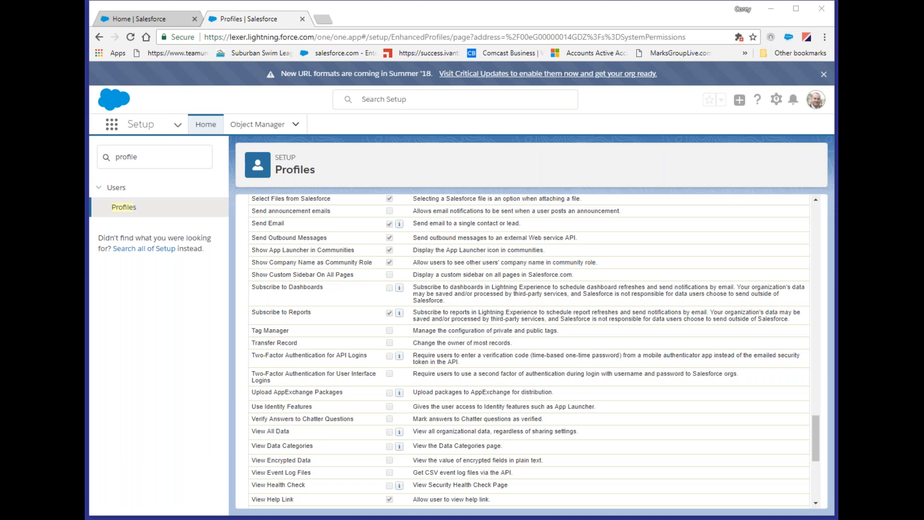
pyautogui.hotkey('alt', 'Tab')
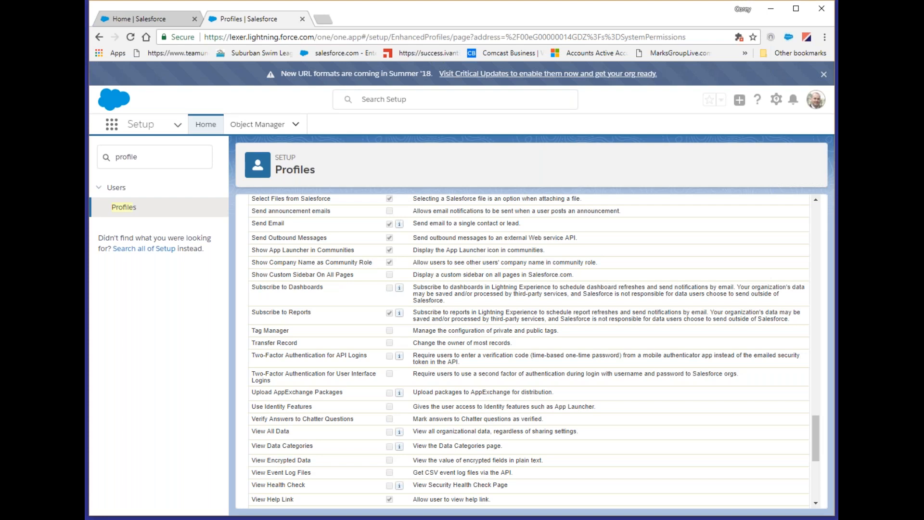
pyautogui.hotkey('alt', 'Tab')
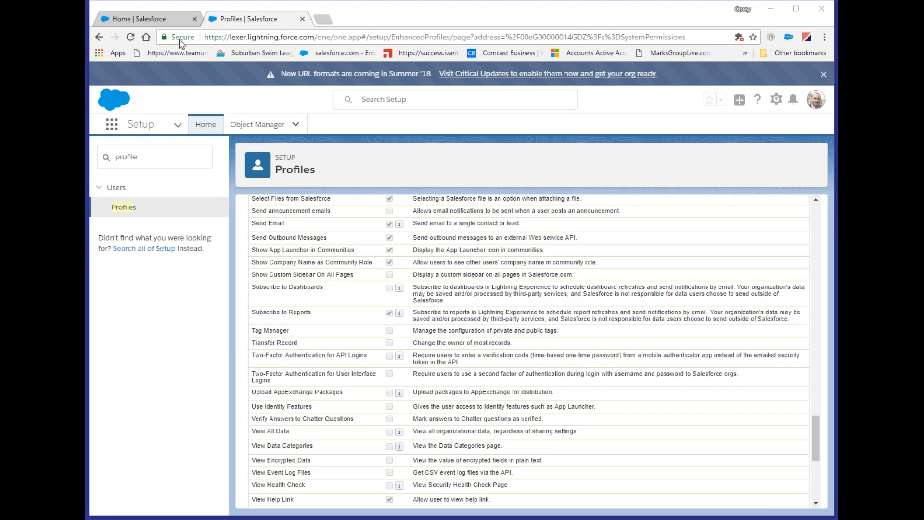
# Switch to the Salesforce Home page and look over its events, tasks, leads, chart and recent items components.
pyautogui.click(164, 19)
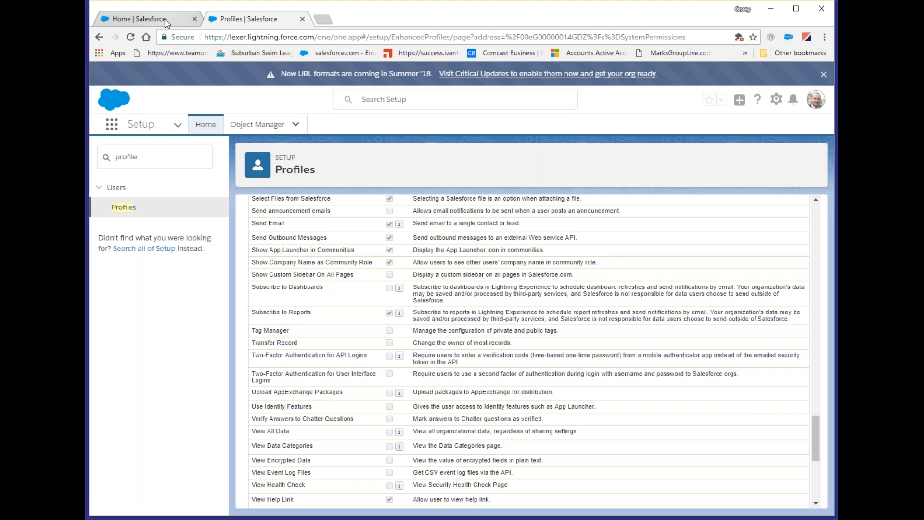
pyautogui.click(165, 18)
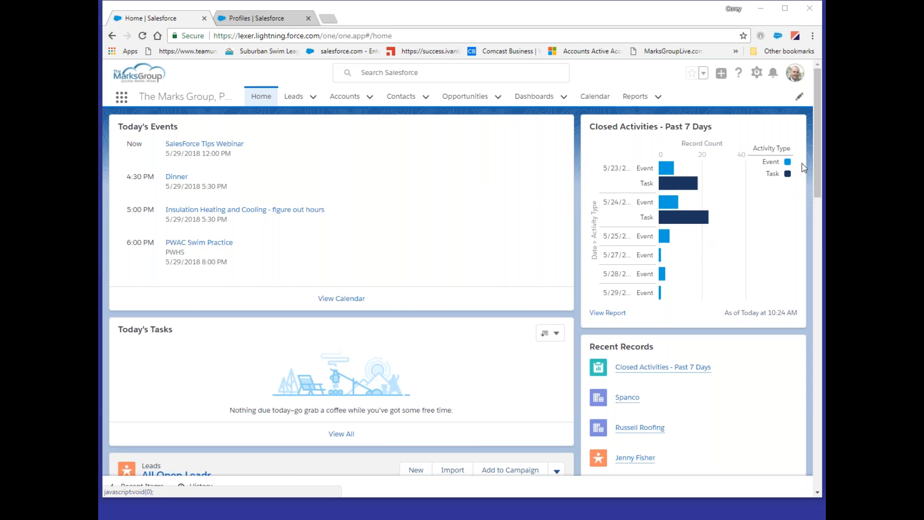
pyautogui.moveTo(818, 132); pyautogui.dragTo(817, 171)
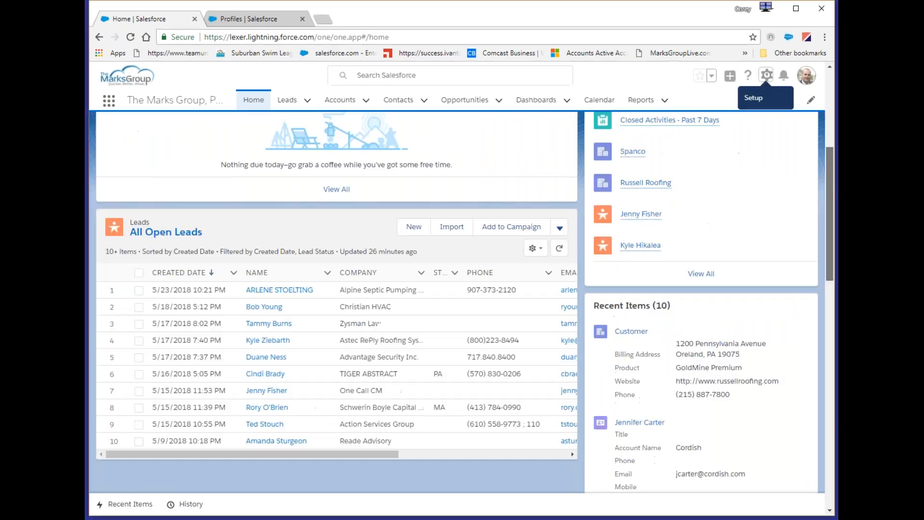
pyautogui.scroll(-1, 708, 229)
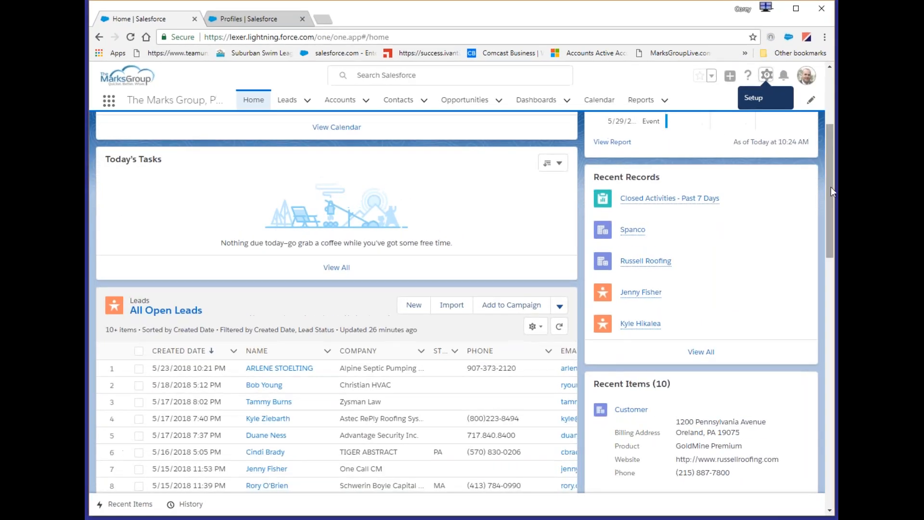
pyautogui.moveTo(830, 188); pyautogui.dragTo(826, 270)
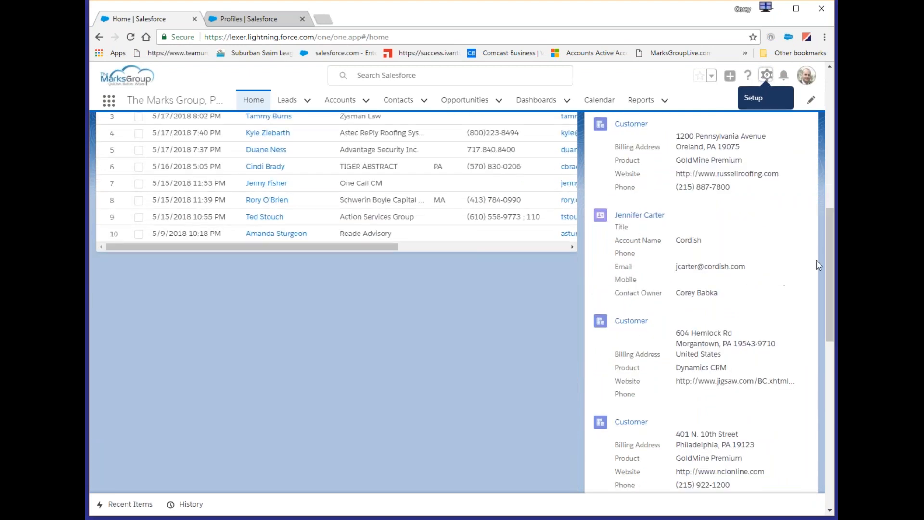
pyautogui.moveTo(829, 255); pyautogui.dragTo(817, 187)
pyautogui.scroll(5, 817, 187)
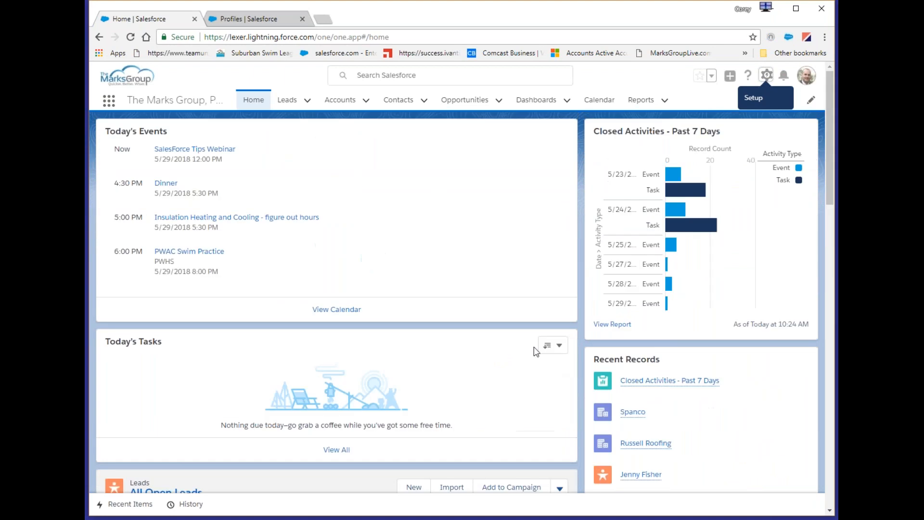
# Filter the home page's task list to All Overdue.
pyautogui.click(546, 345)
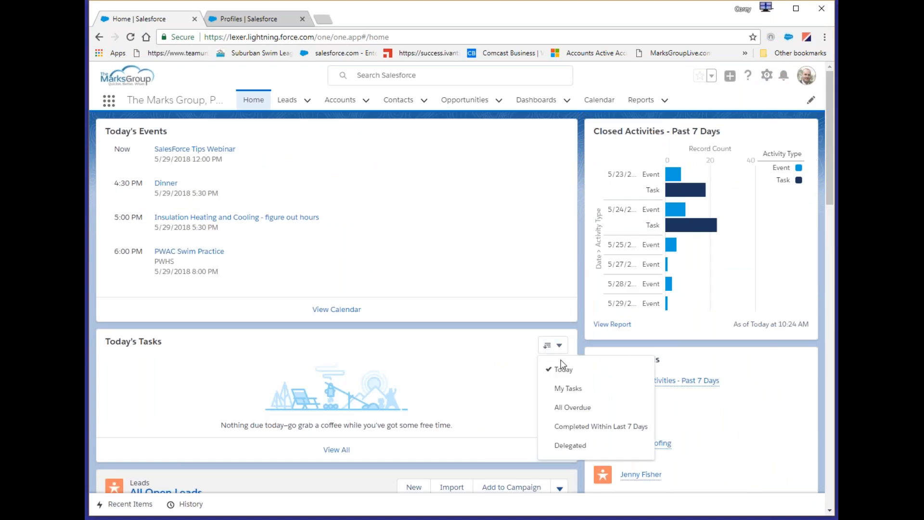
pyautogui.click(572, 407)
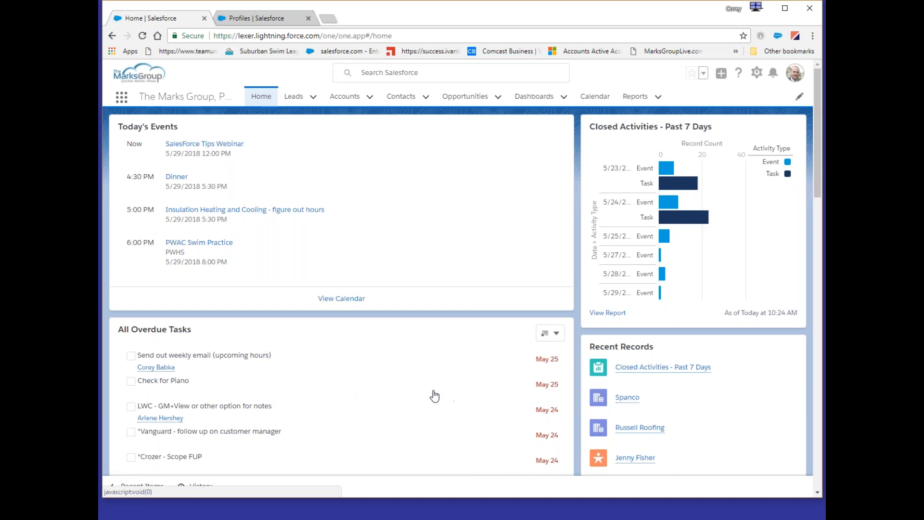
pyautogui.scroll(-4, 435, 396)
pyautogui.scroll(4, 435, 396)
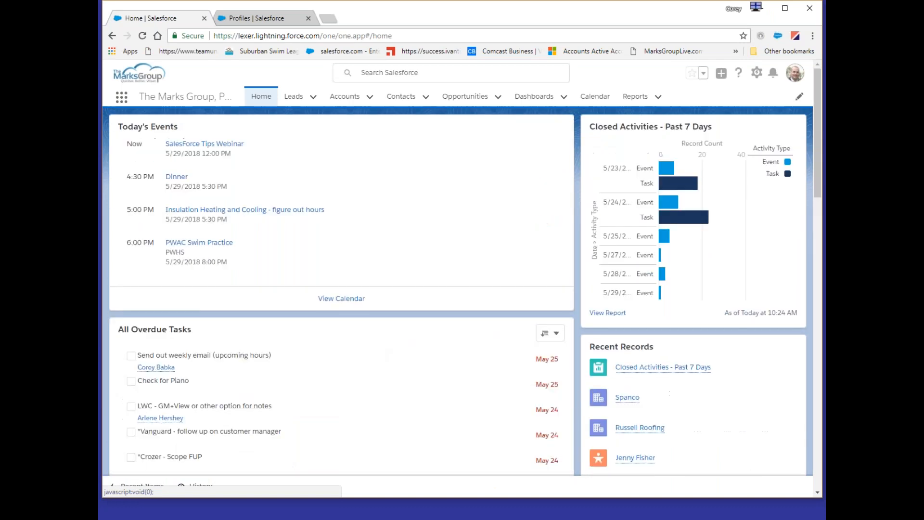
# View the full calendar from Today's Events and return to the Home page.
pyautogui.click(336, 299)
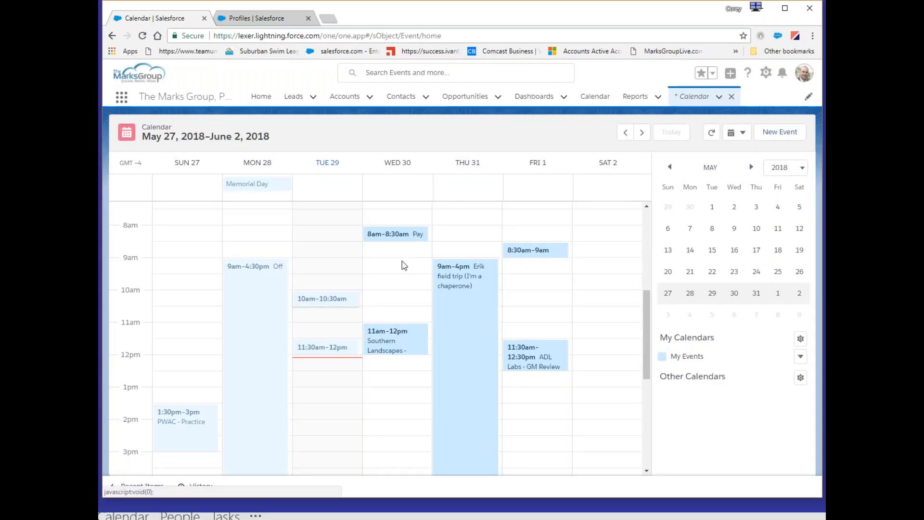
pyautogui.click(260, 101)
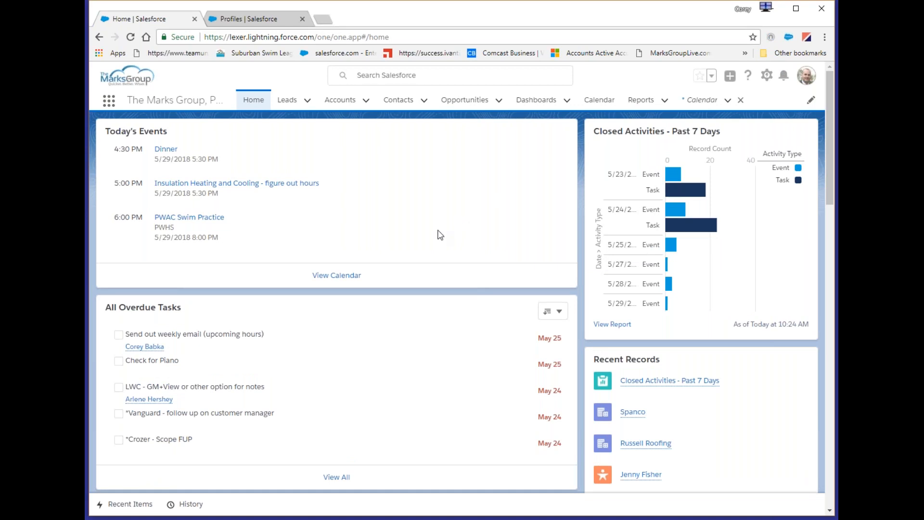
pyautogui.hotkey('alt', 'Tab')
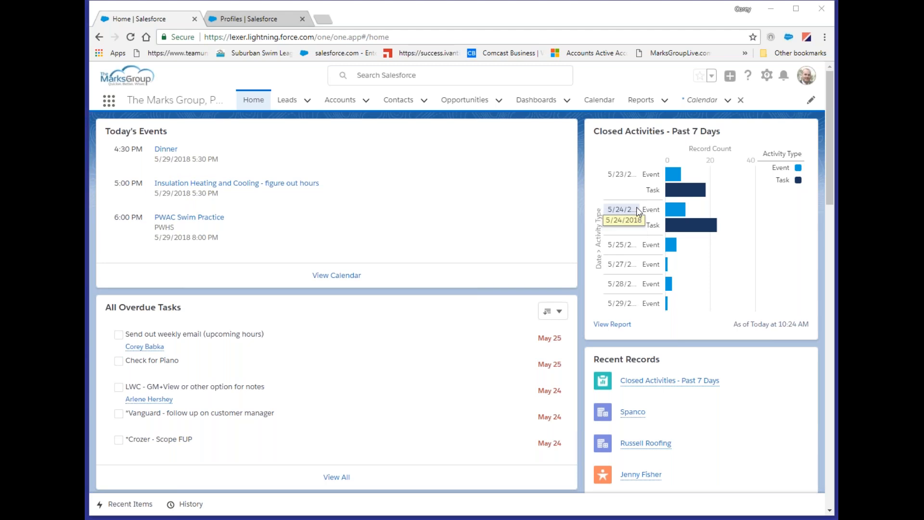
# Try adding a second Report Chart component above Recent Records on the home page, check its report options, and leave the editor without saving.
pyautogui.click(766, 79)
pyautogui.click(711, 152)
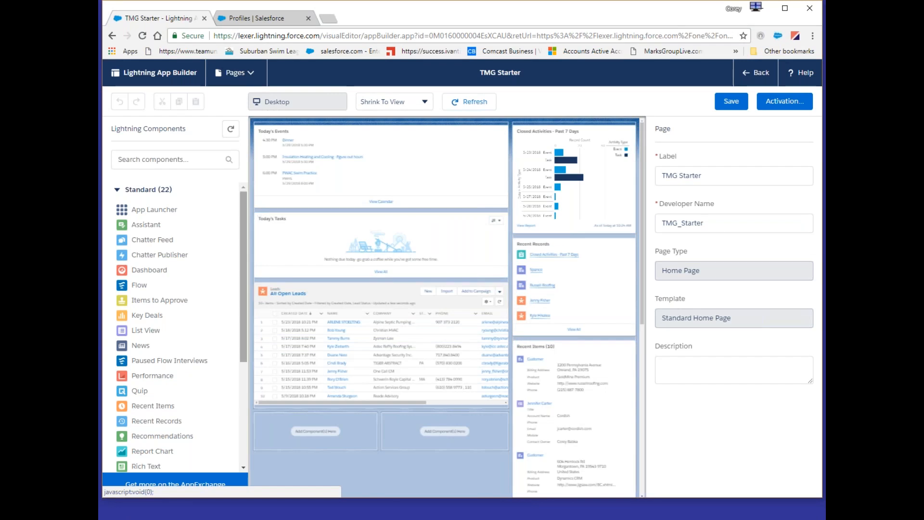
pyautogui.moveTo(242, 314); pyautogui.dragTo(237, 398)
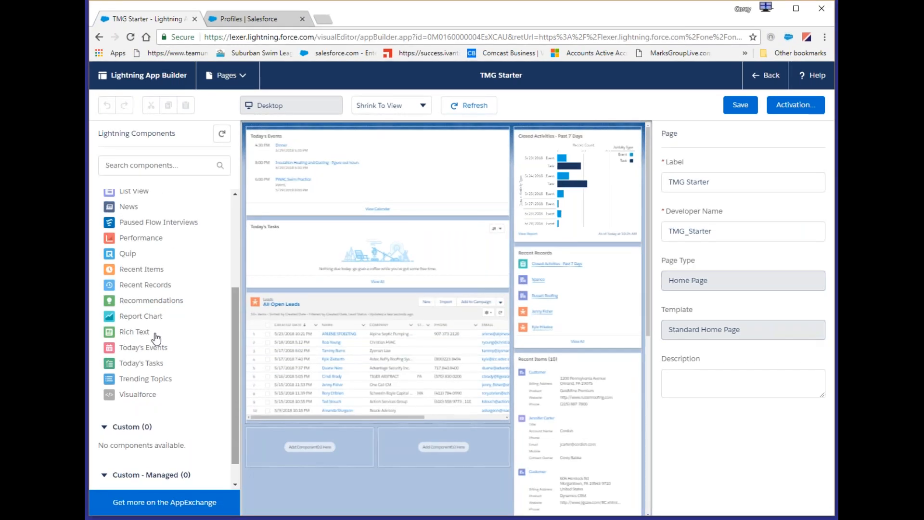
pyautogui.moveTo(148, 318); pyautogui.dragTo(599, 274)
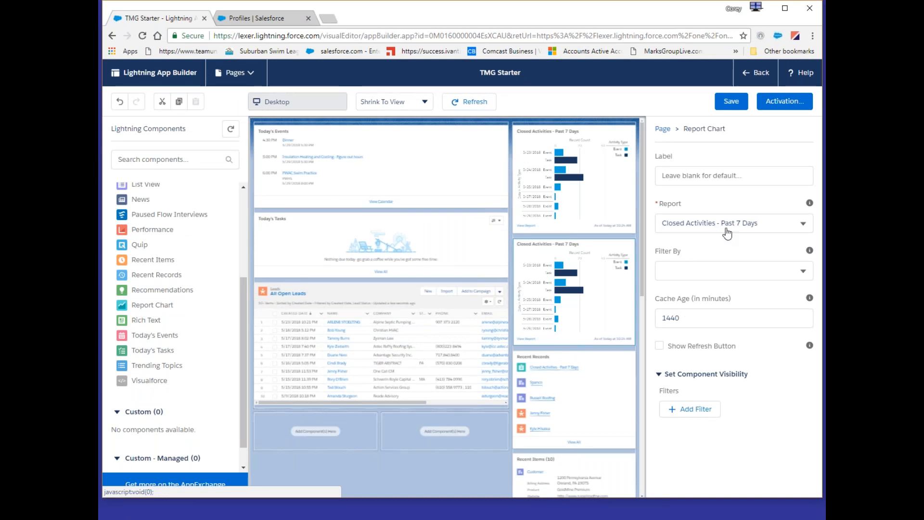
pyautogui.click(724, 229)
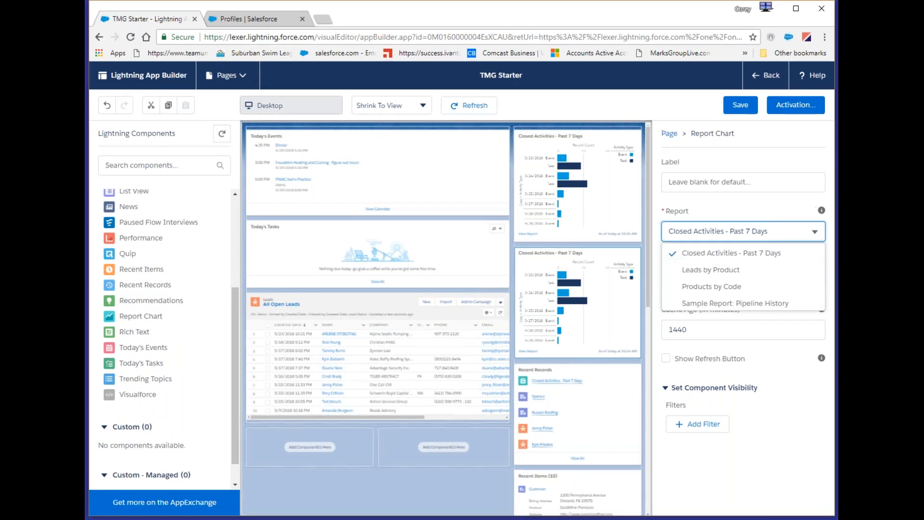
pyautogui.click(765, 75)
# Open the list of recent reports.
pyautogui.click(515, 100)
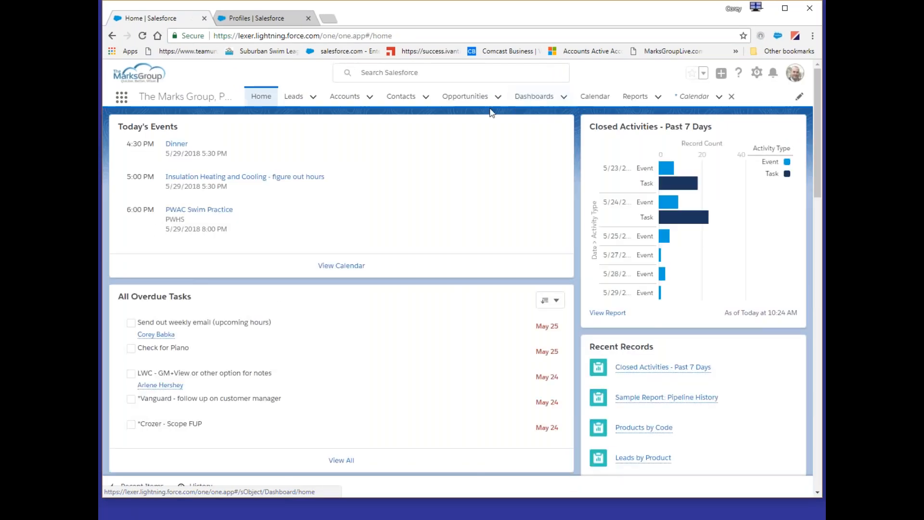
pyautogui.click(638, 96)
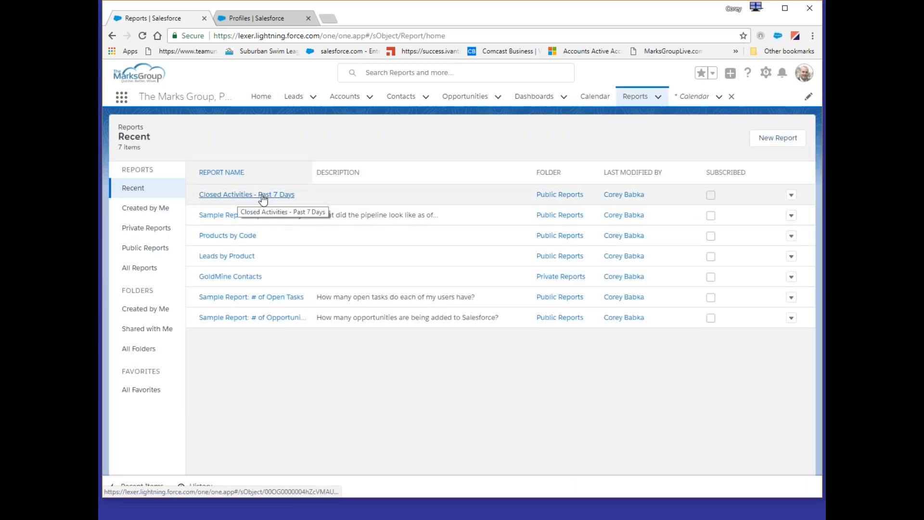
# View the Leads by Product report, and check which reports the home page's report chart can use without saving the page.
pyautogui.click(244, 262)
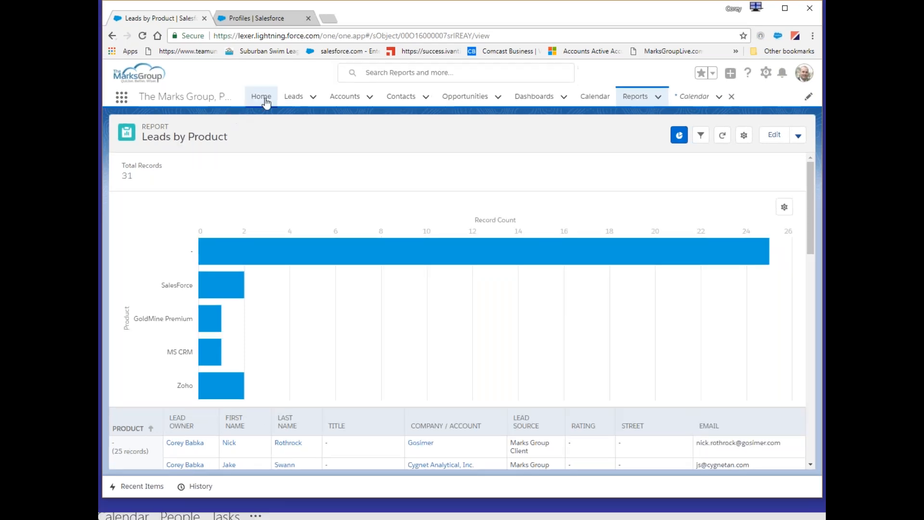
pyautogui.click(253, 100)
pyautogui.click(776, 76)
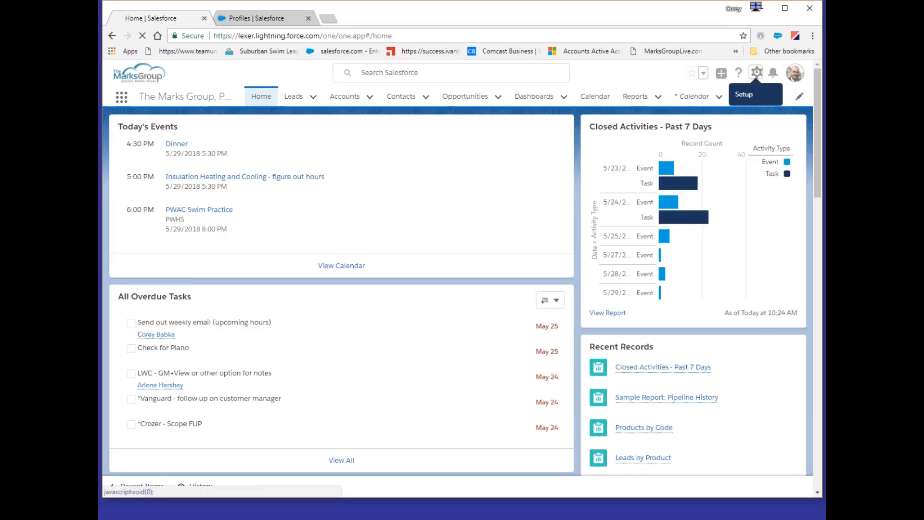
pyautogui.click(704, 151)
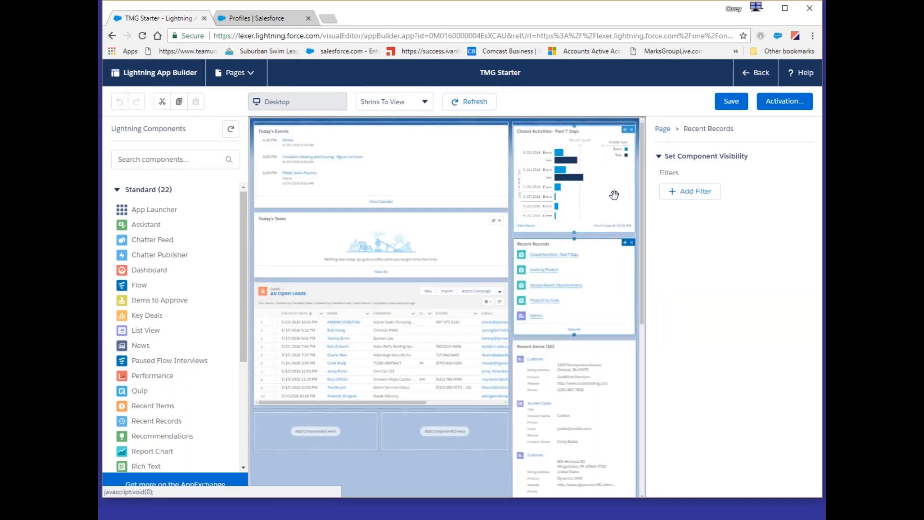
pyautogui.click(614, 195)
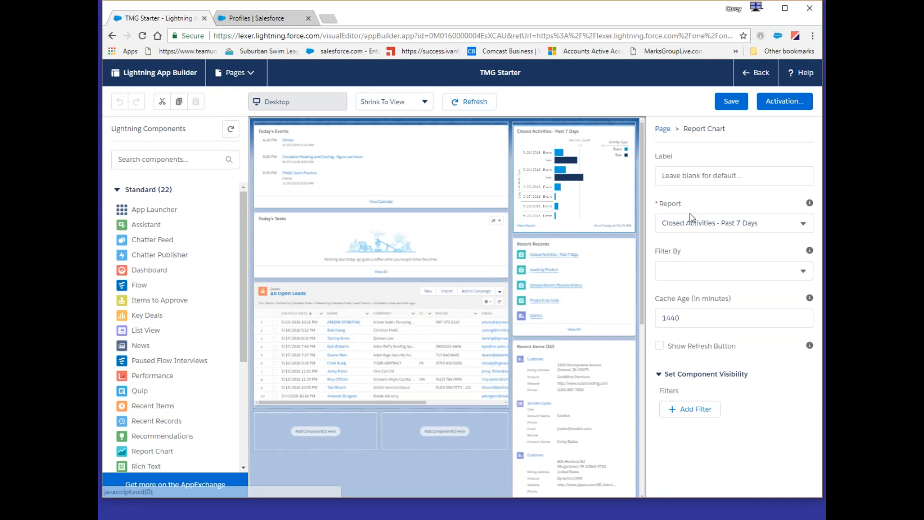
pyautogui.click(691, 221)
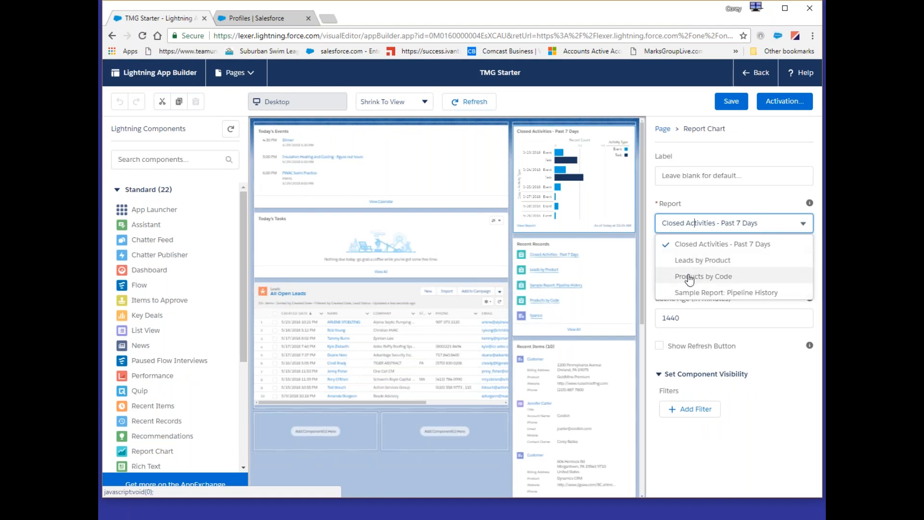
pyautogui.click(768, 78)
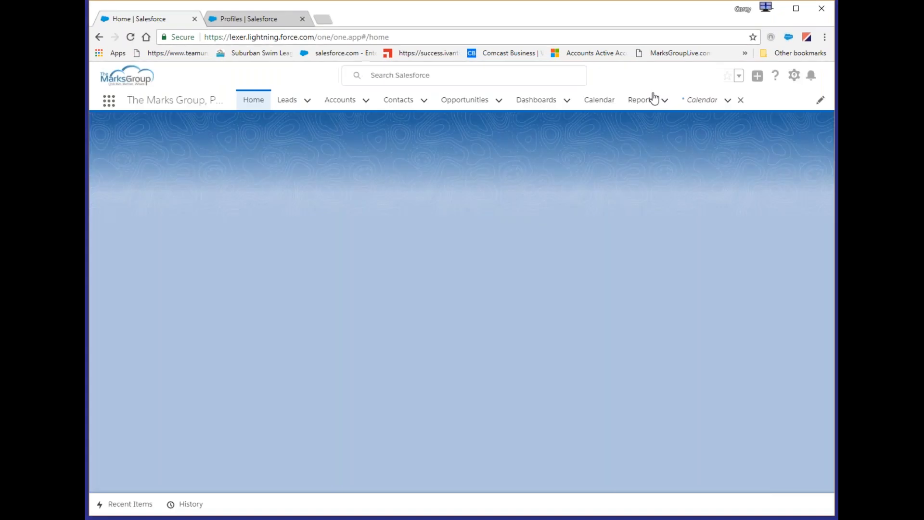
# Find the Open Actvities - Next 7 Days report among the reports created by the current account and open it.
pyautogui.click(654, 98)
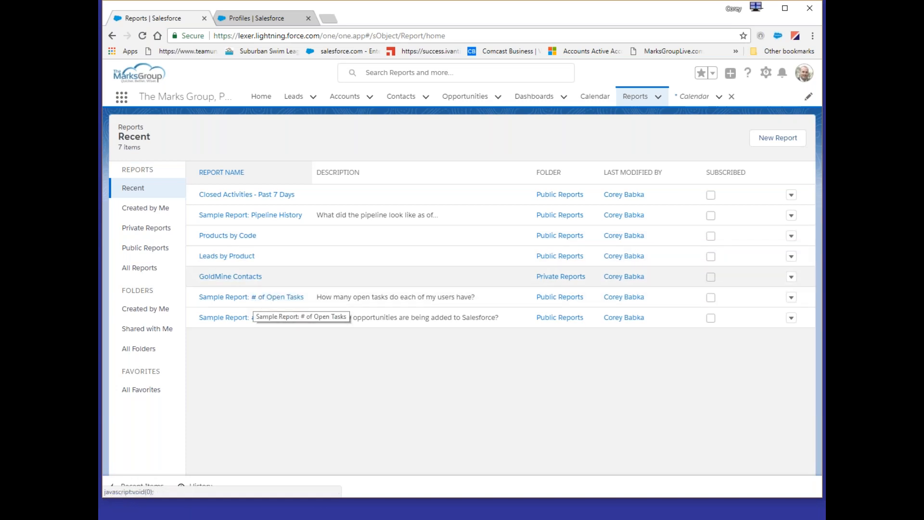
pyautogui.click(135, 208)
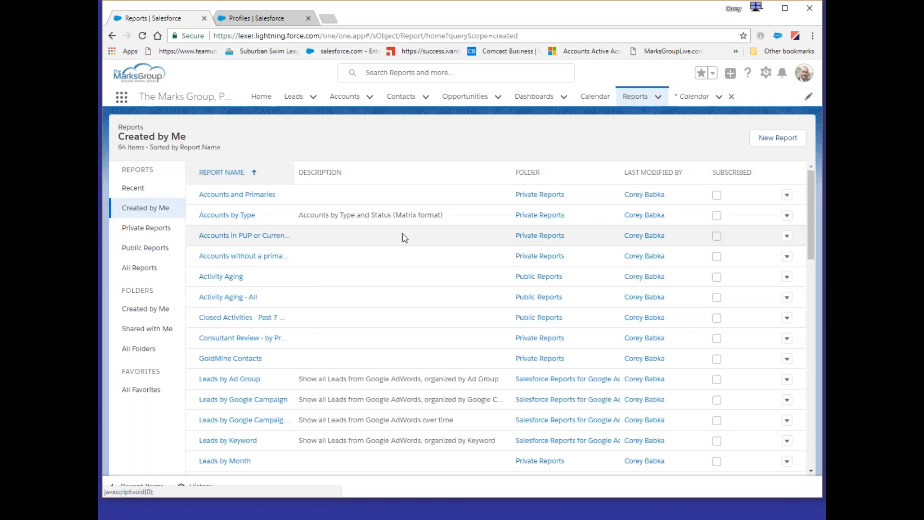
pyautogui.scroll(-2, 401, 268)
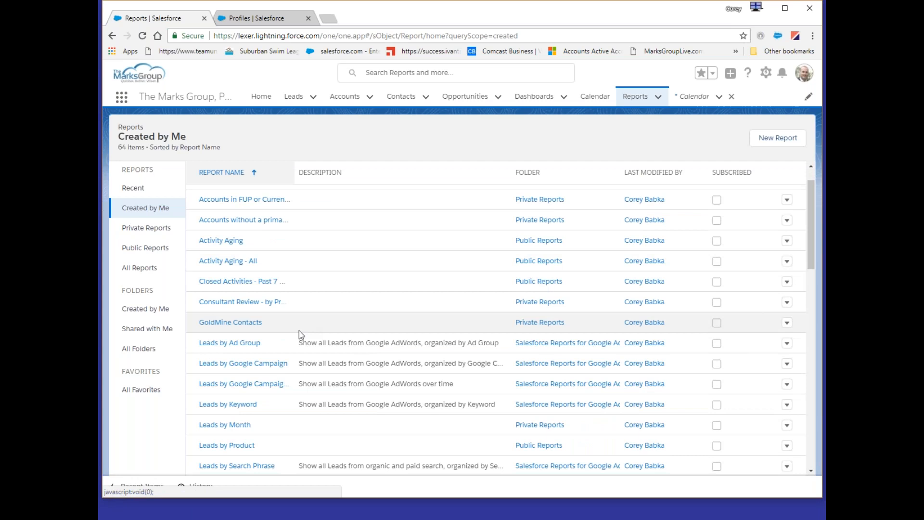
pyautogui.scroll(-1, 299, 334)
pyautogui.scroll(-4, 299, 337)
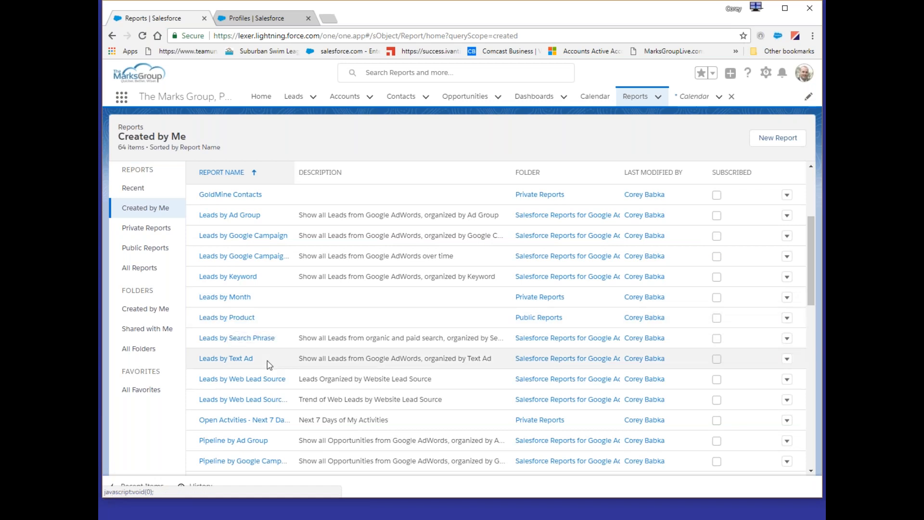
pyautogui.click(262, 422)
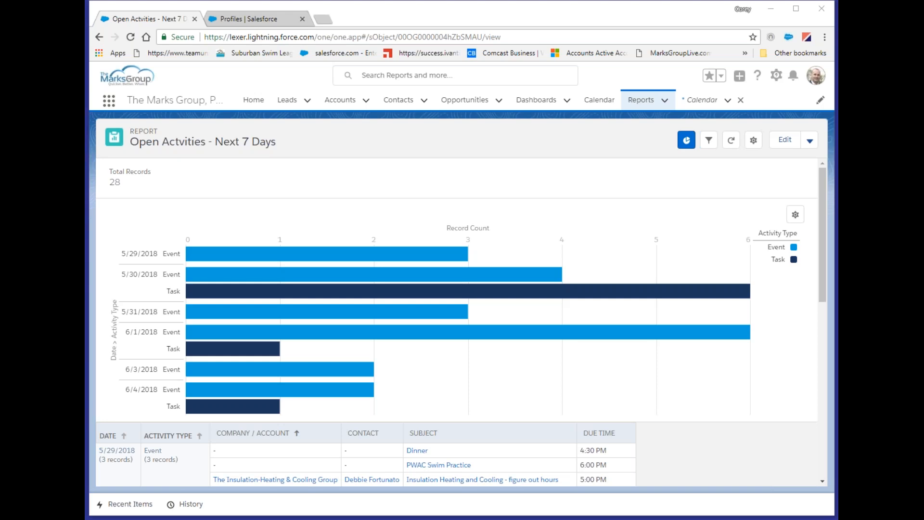
# Open the Open Actvities - Next 7 Days report for editing, save it and close the report builder.
pyautogui.click(780, 141)
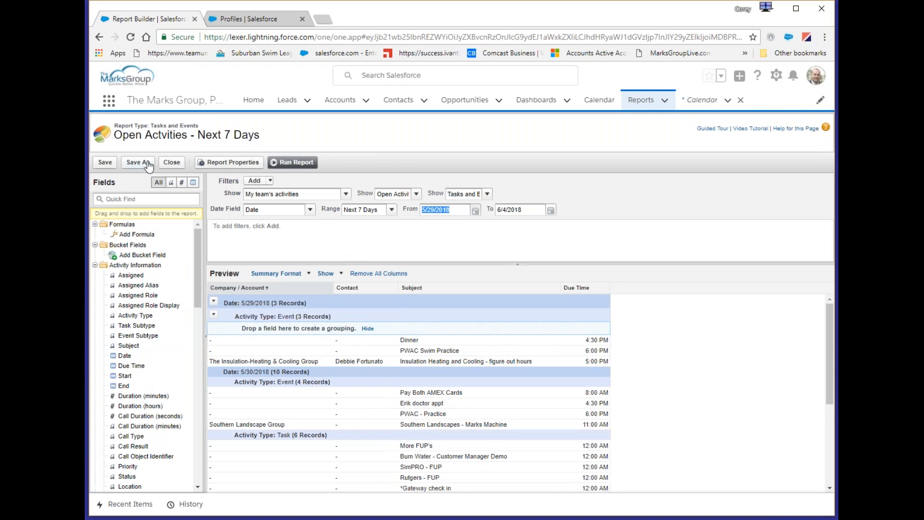
pyautogui.click(100, 166)
pyautogui.click(172, 163)
pyautogui.click(411, 325)
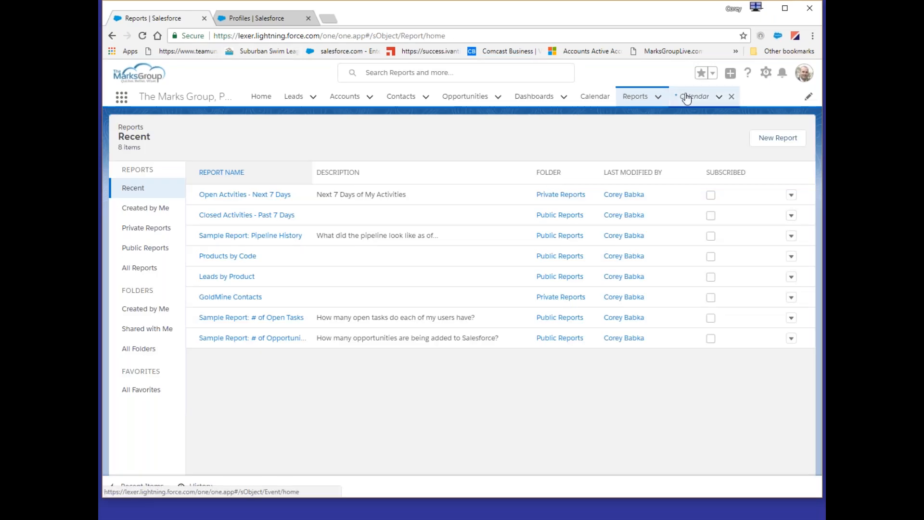
# Edit the home page to review the report choices of its Closed Activities chart, and leave the editor without saving.
pyautogui.click(262, 96)
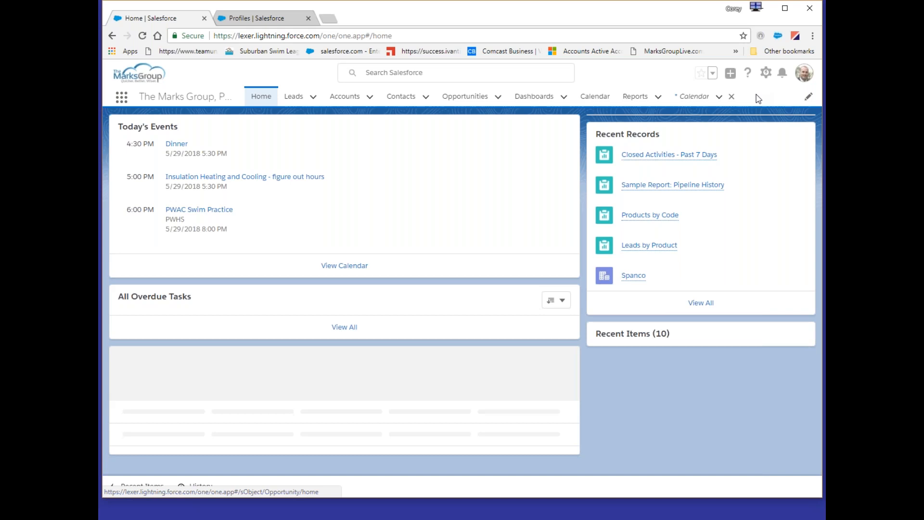
pyautogui.click(757, 73)
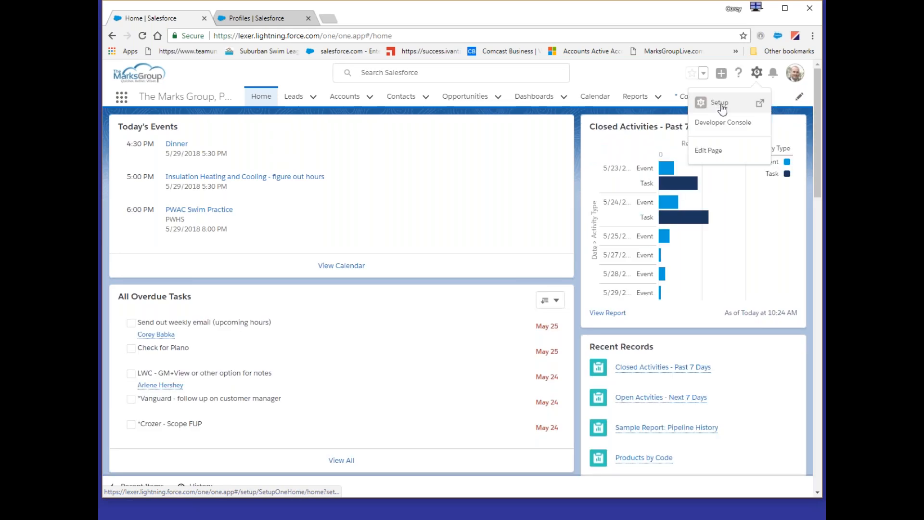
pyautogui.click(708, 150)
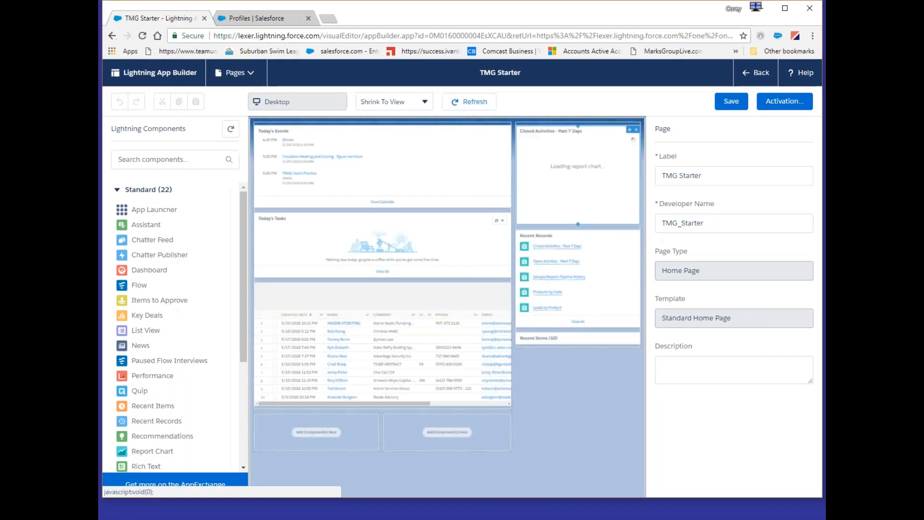
pyautogui.click(618, 221)
pyautogui.click(702, 231)
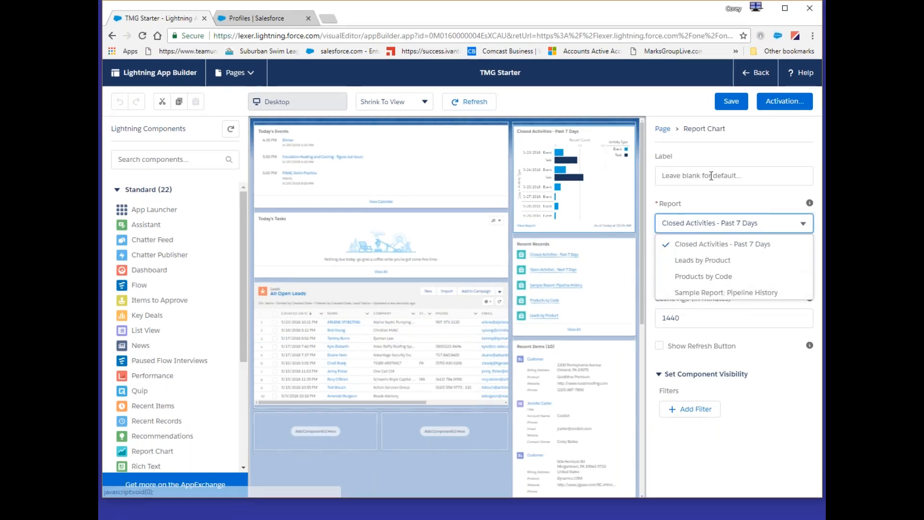
pyautogui.click(711, 176)
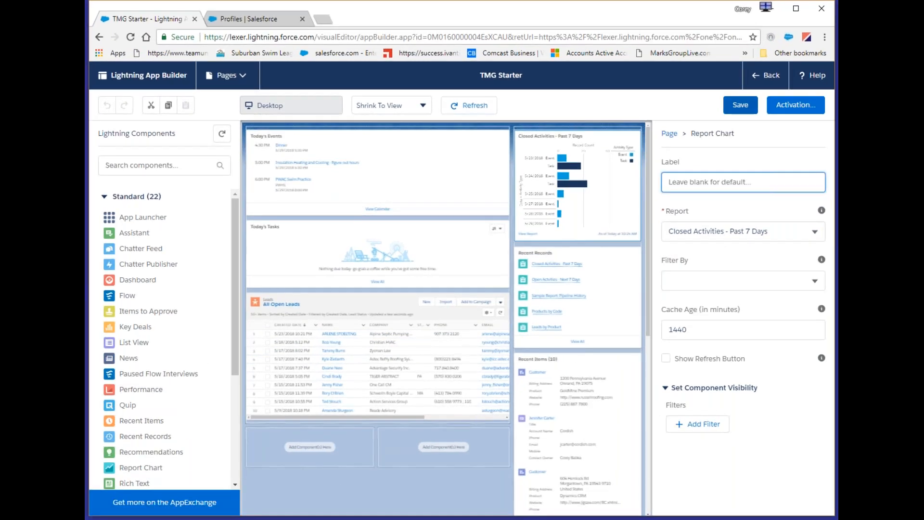
pyautogui.click(766, 75)
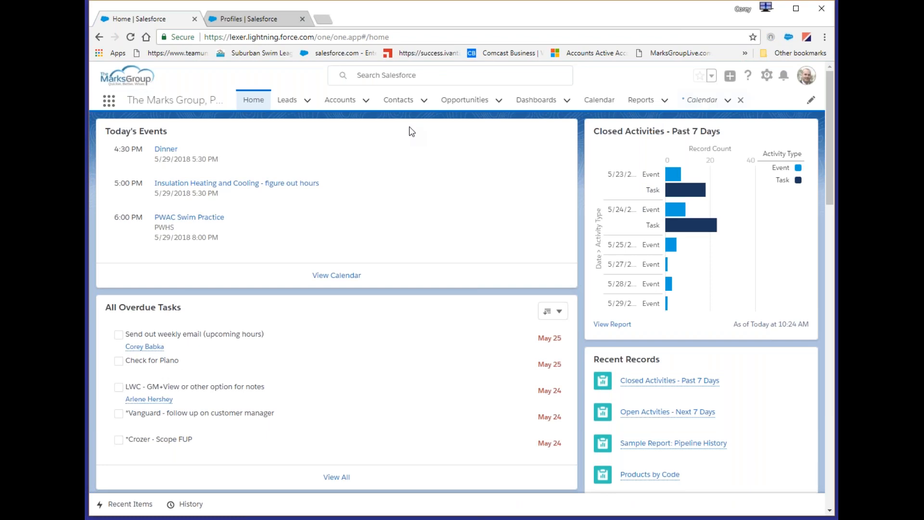
# Open the Open Actvities - Next 7 Days report for editing and try to add the Assigned field as a filter.
pyautogui.click(640, 100)
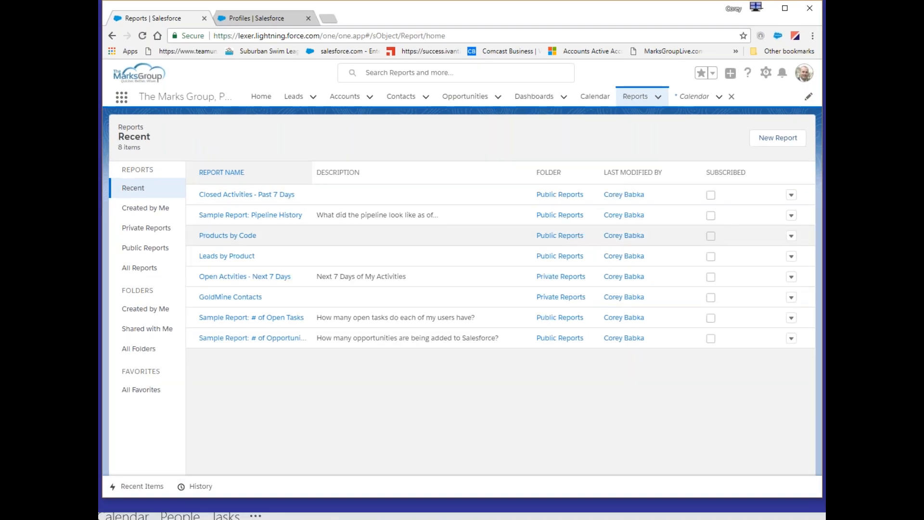
pyautogui.click(257, 287)
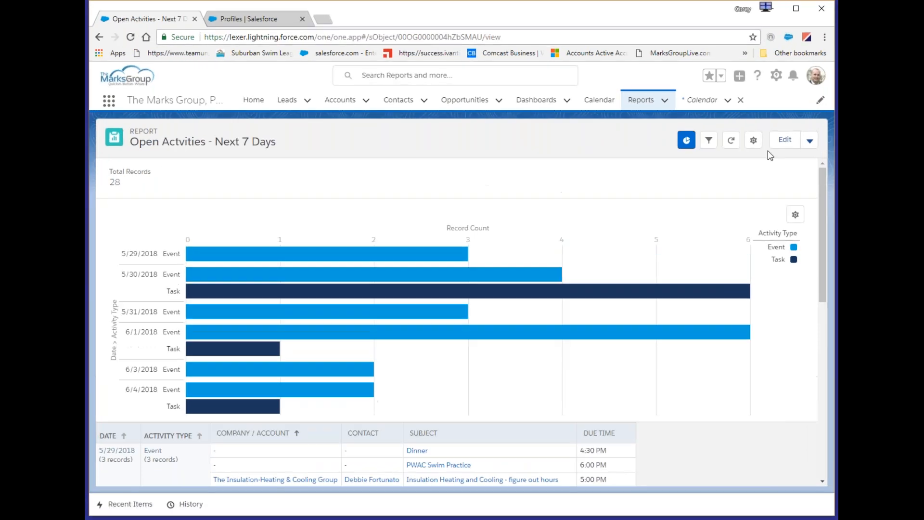
pyautogui.click(777, 141)
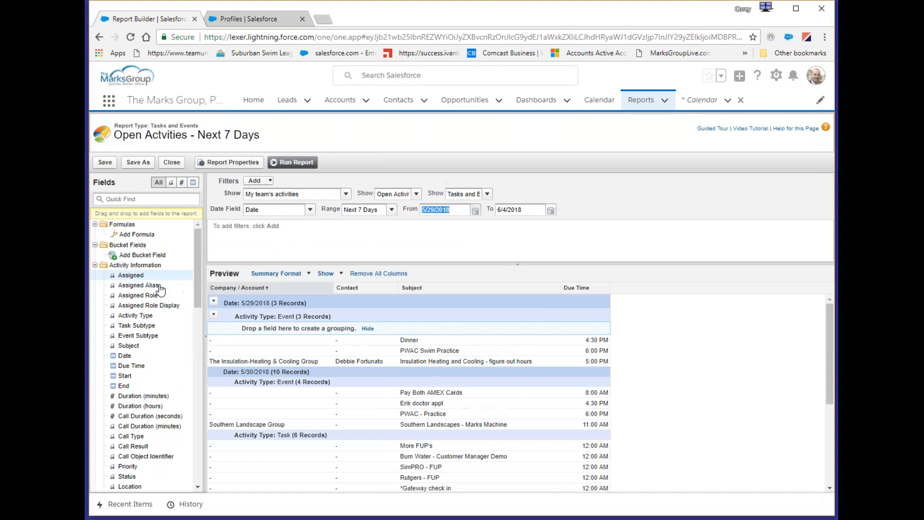
pyautogui.moveTo(158, 286); pyautogui.dragTo(304, 227)
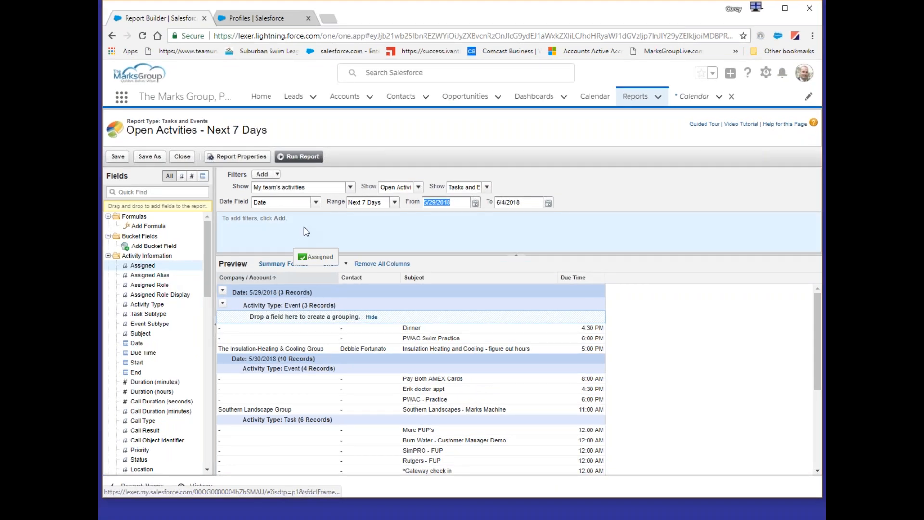
pyautogui.click(563, 220)
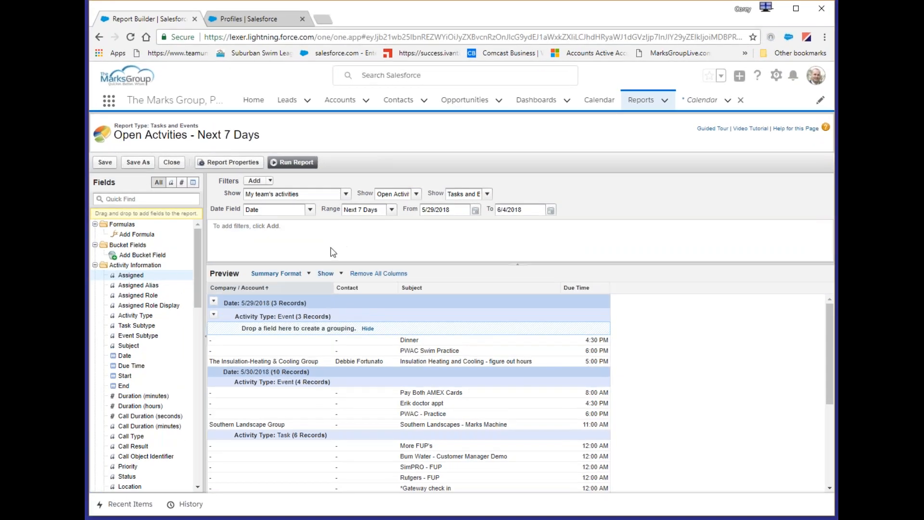
# Try limiting the report to My activities with Date as the date field, and close the report builder.
pyautogui.click(346, 194)
pyautogui.click(270, 204)
pyautogui.click(274, 209)
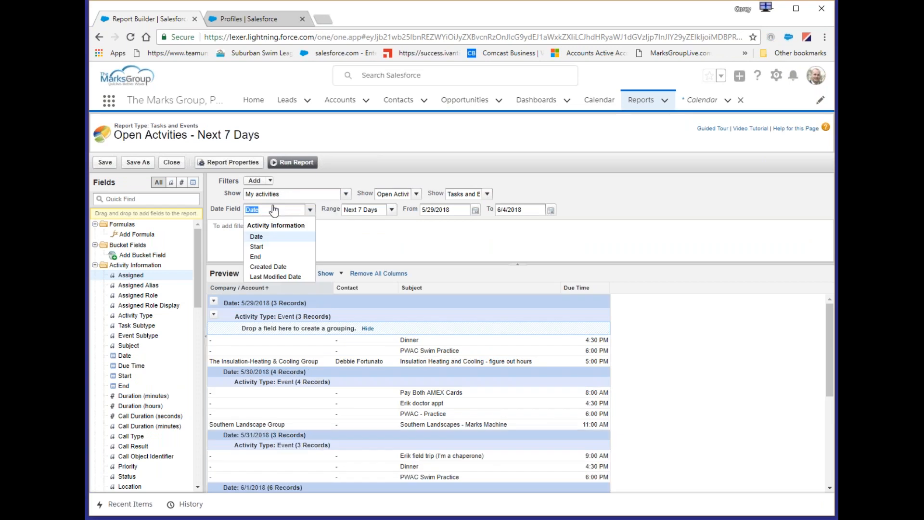
pyautogui.click(263, 237)
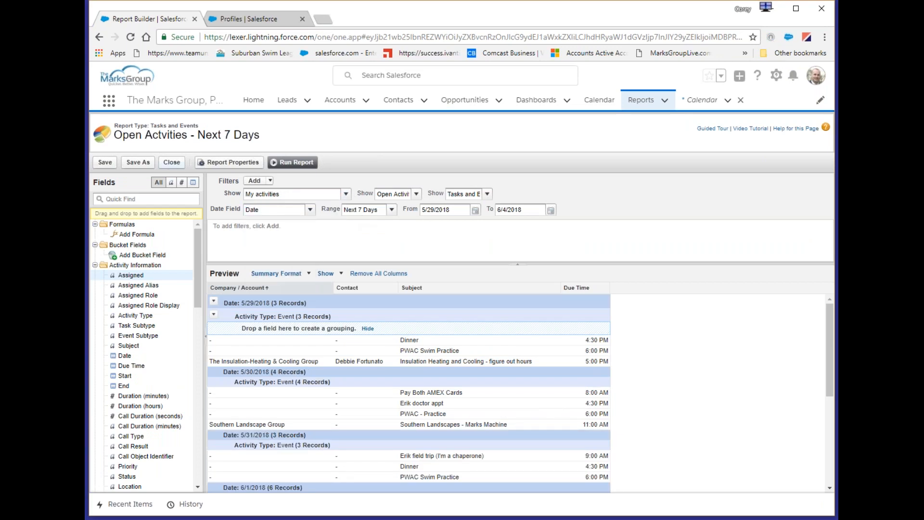
pyautogui.click(172, 163)
pyautogui.click(411, 325)
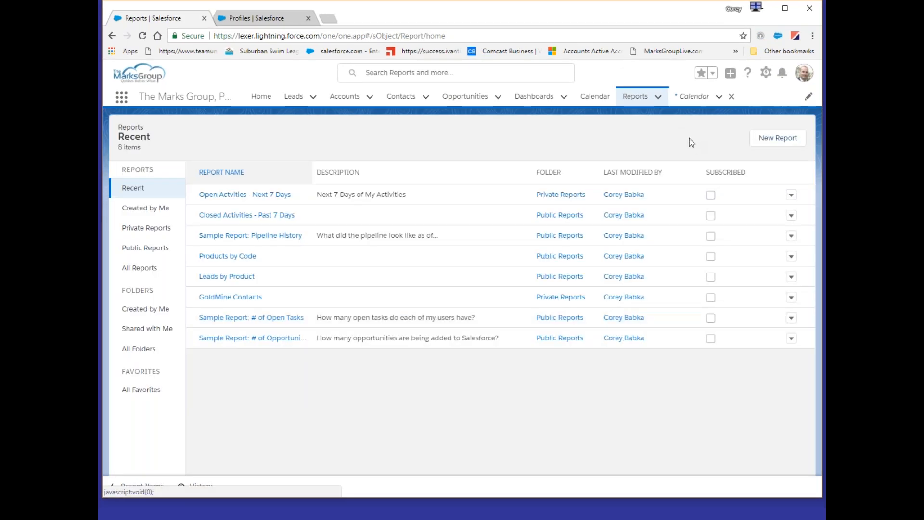
# Recheck the reports available to the home page's Closed Activities chart and exit the page editor without changes.
pyautogui.click(261, 96)
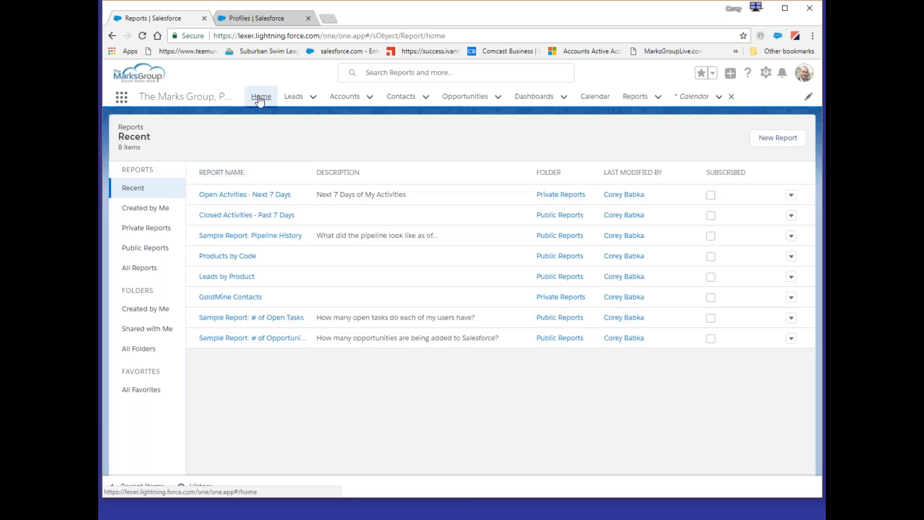
pyautogui.click(756, 72)
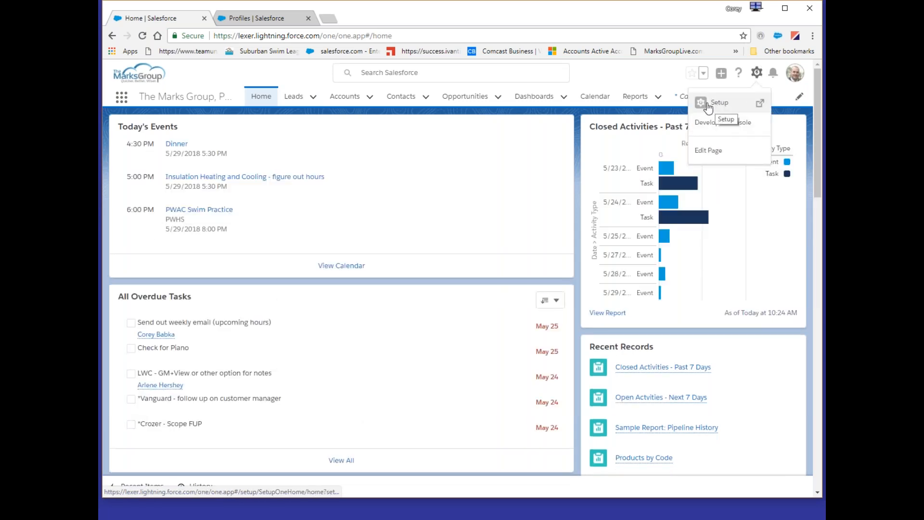
pyautogui.click(720, 150)
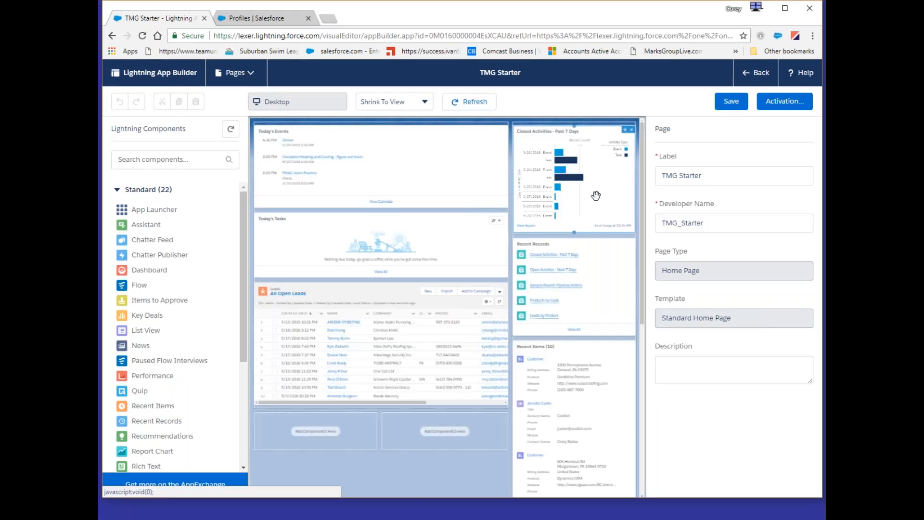
pyautogui.click(596, 195)
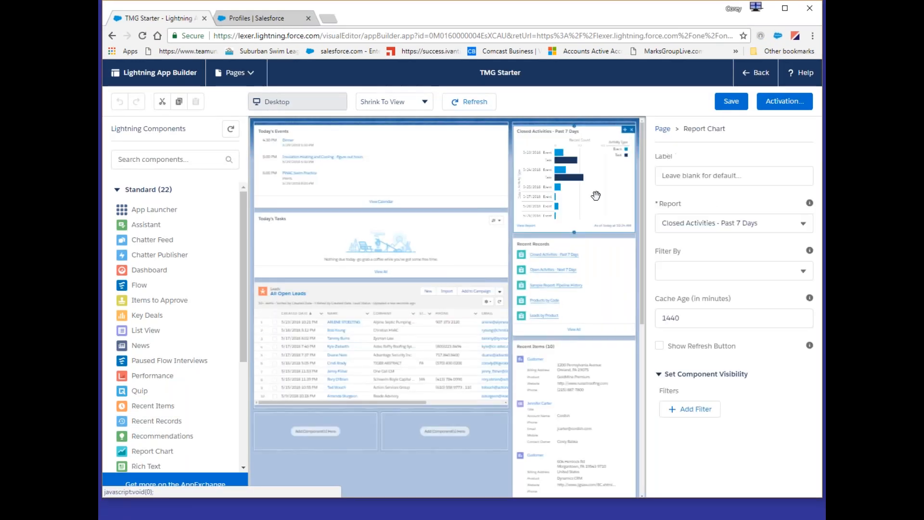
pyautogui.click(706, 223)
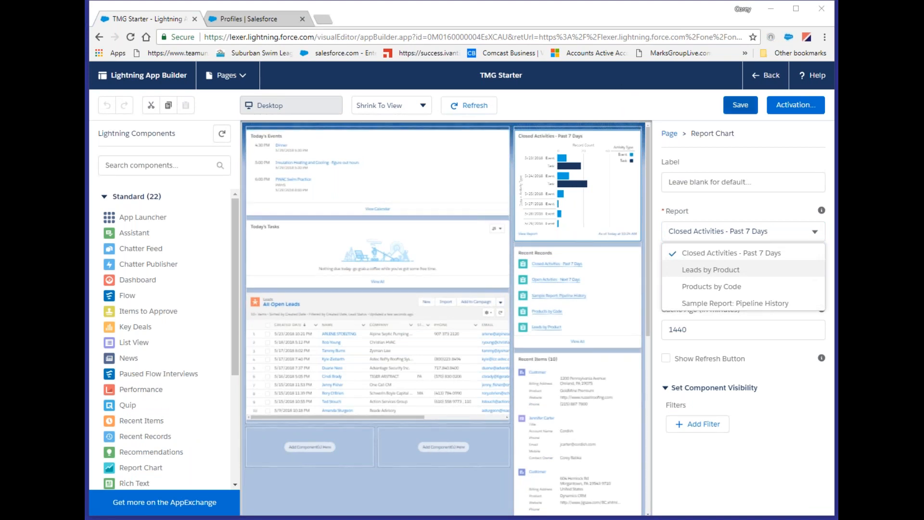
pyautogui.click(756, 77)
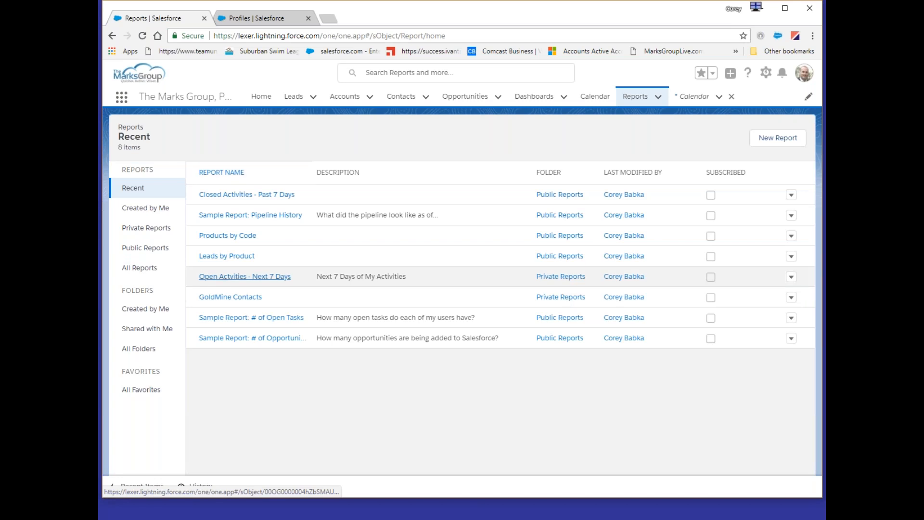
# Move the Open Actvities - Next 7 Days report to the Unfiled Public Reports folder, save its properties and close the report builder.
pyautogui.click(221, 278)
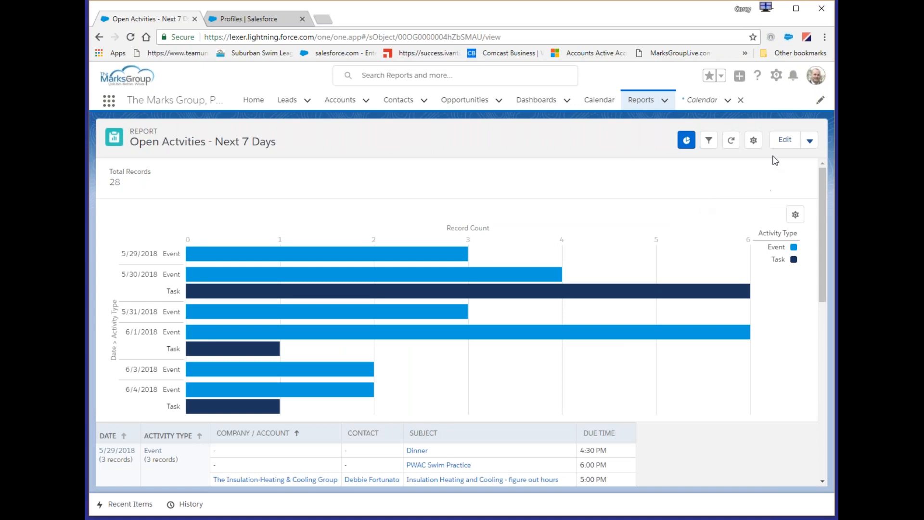
pyautogui.click(783, 140)
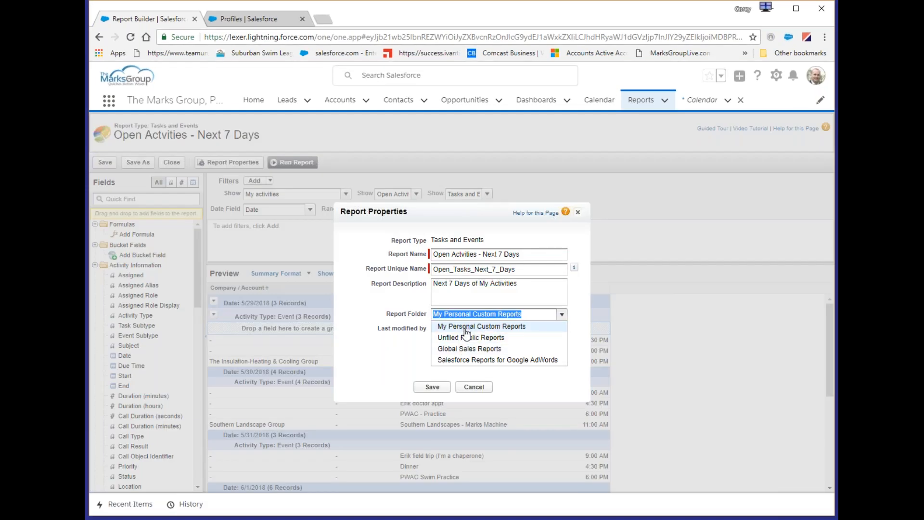
pyautogui.click(462, 339)
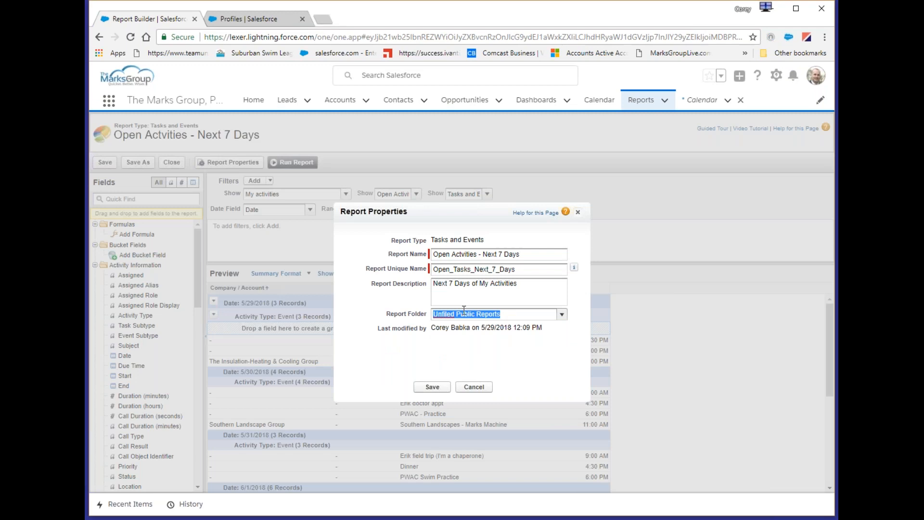
pyautogui.click(432, 387)
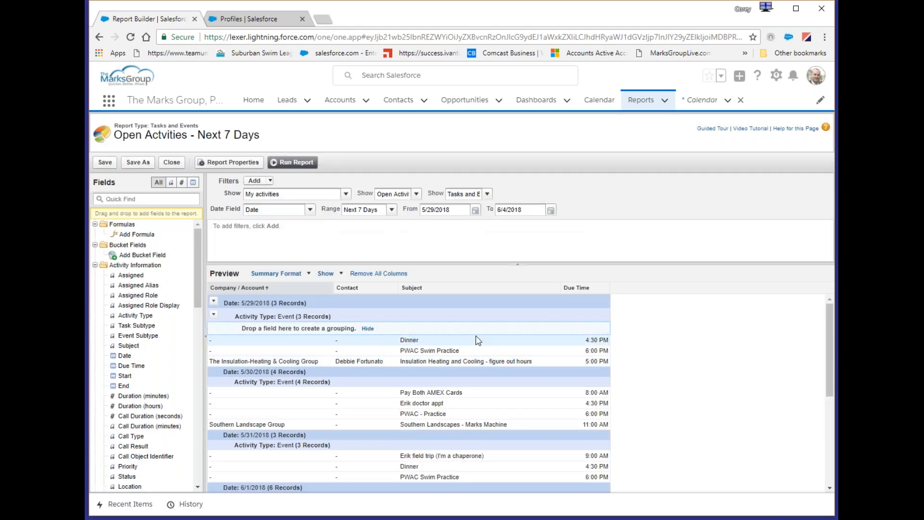
pyautogui.click(171, 163)
pyautogui.click(426, 321)
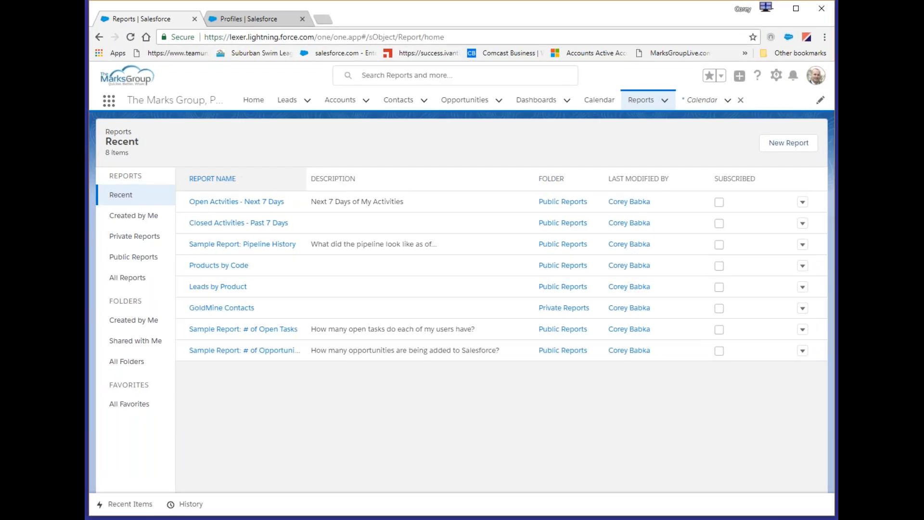
# Open the home page for editing and check which reports its Closed Activities chart offers, keeping the current report selected.
pyautogui.click(254, 100)
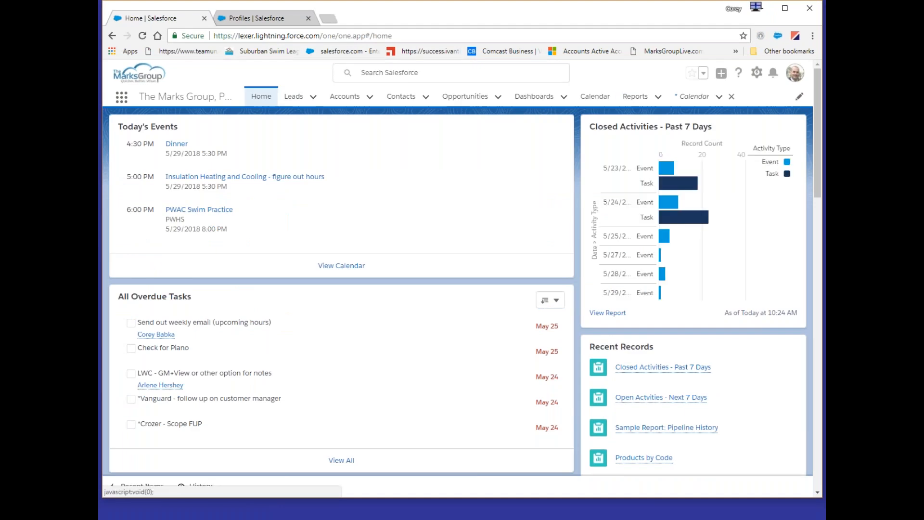
pyautogui.click(756, 73)
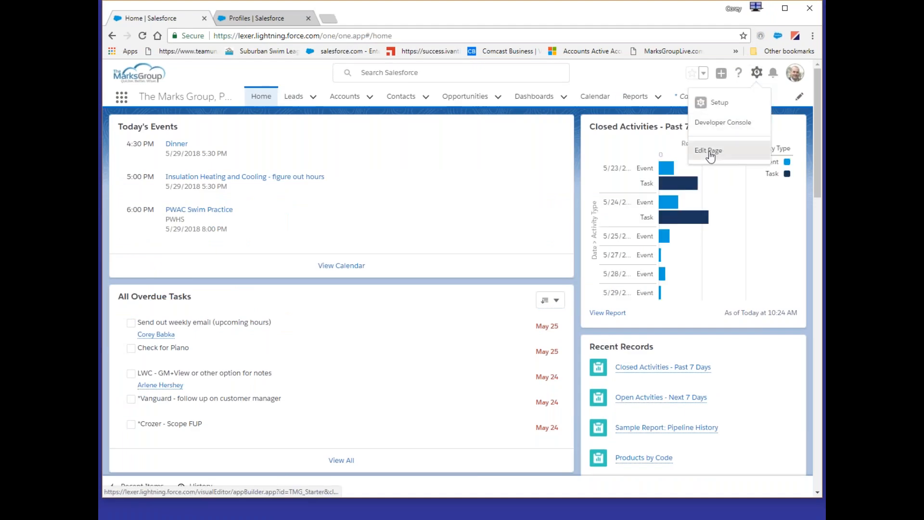
pyautogui.click(710, 150)
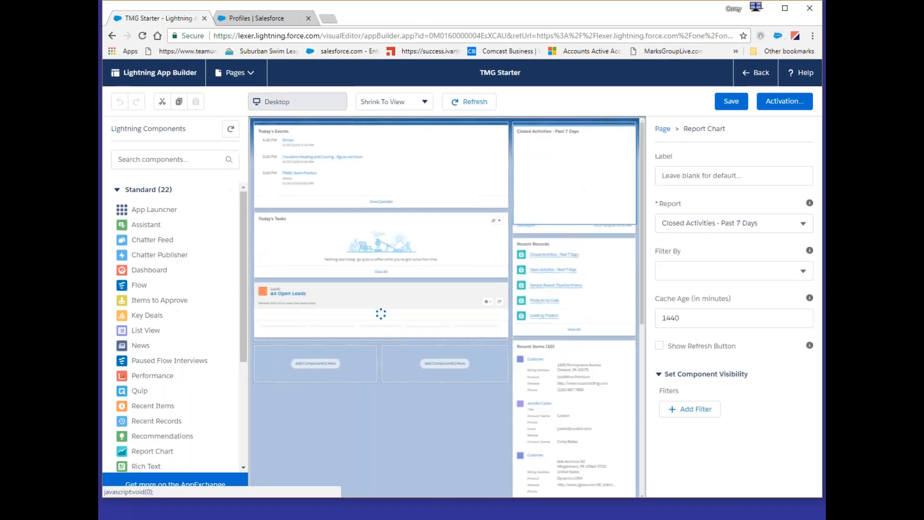
pyautogui.click(701, 230)
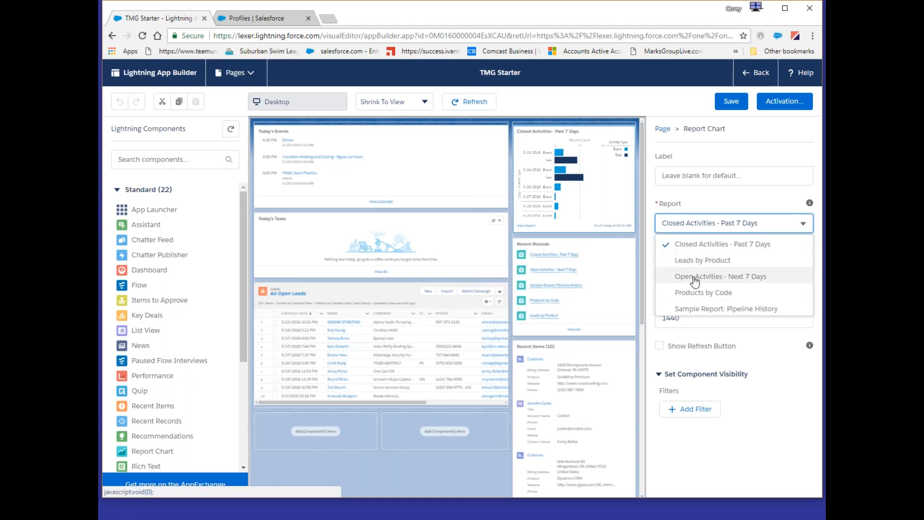
pyautogui.click(628, 106)
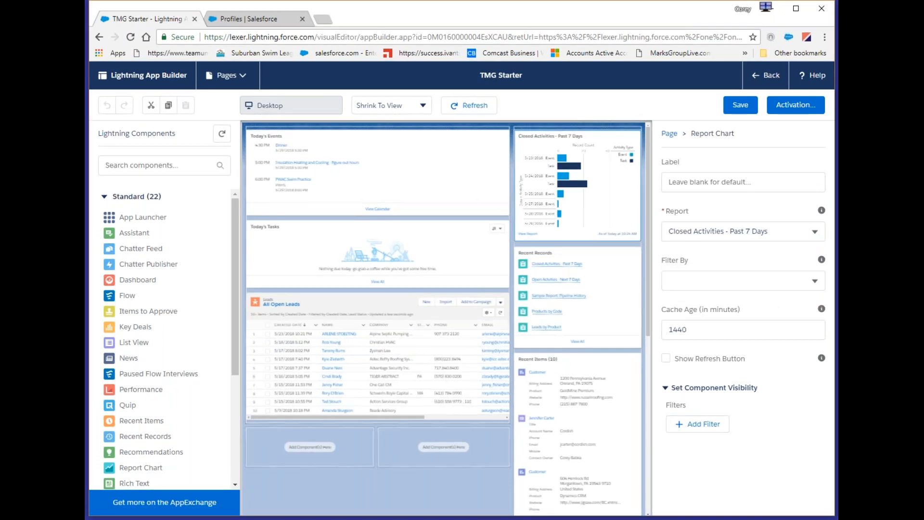
# Add a Report Chart component directly below the Closed Activities chart and set its report to Open Actvities - Next 7 Days.
pyautogui.scroll(-5, 229, 413)
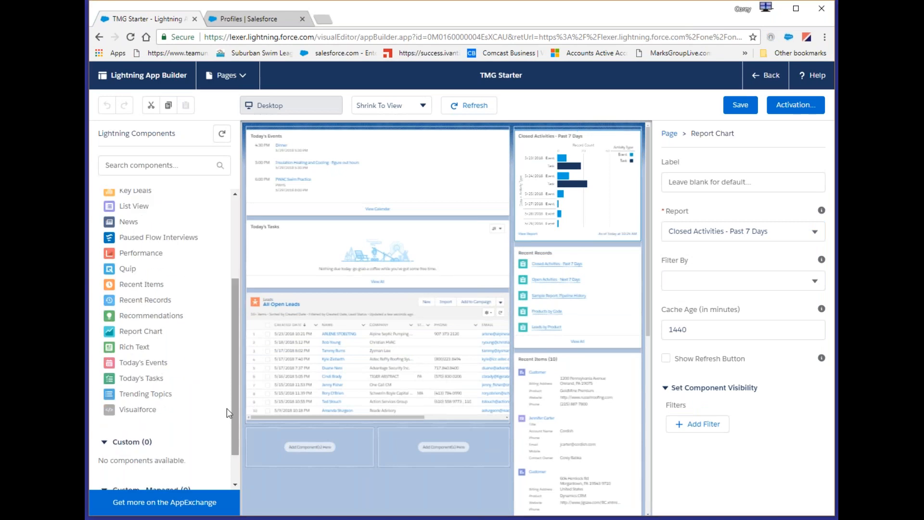
pyautogui.moveTo(140, 331); pyautogui.dragTo(554, 267)
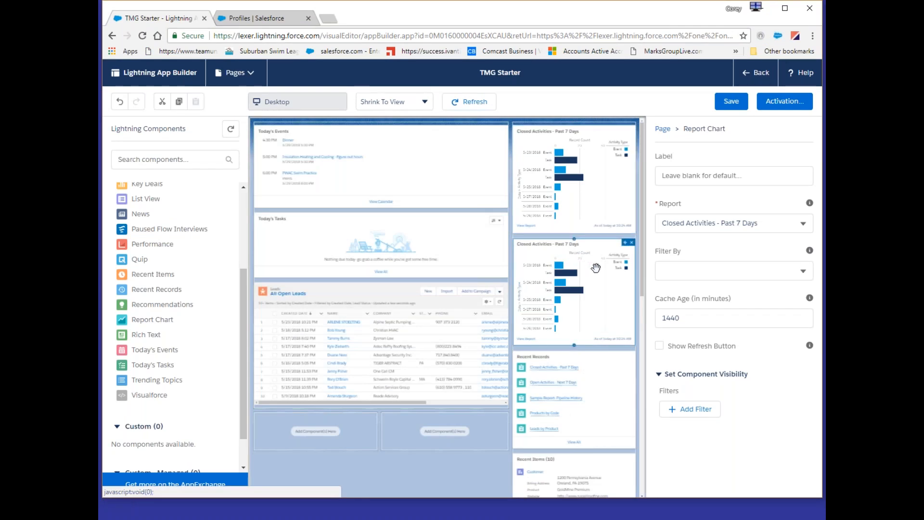
pyautogui.click(717, 226)
pyautogui.click(702, 276)
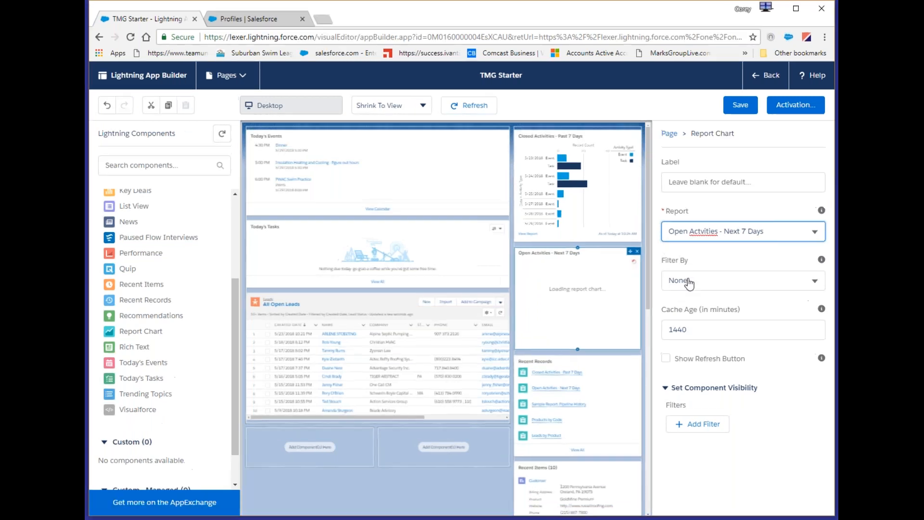
# Show the refresh button on the Open Actvities chart and check its Filter By options, leaving the filter at None.
pyautogui.click(688, 269)
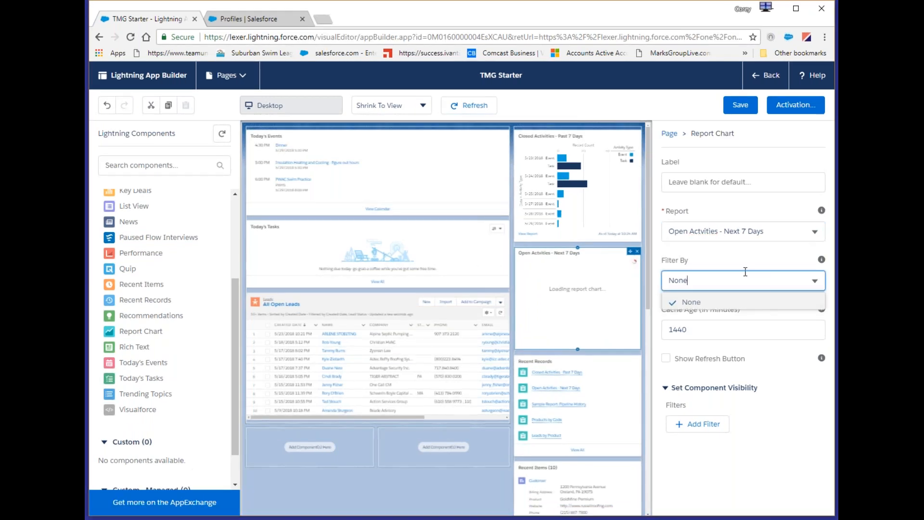
pyautogui.click(732, 246)
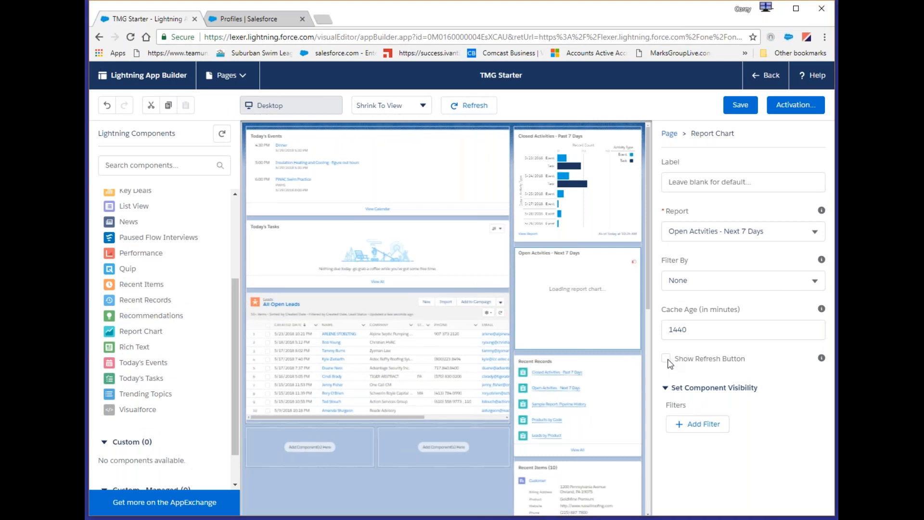
pyautogui.click(667, 360)
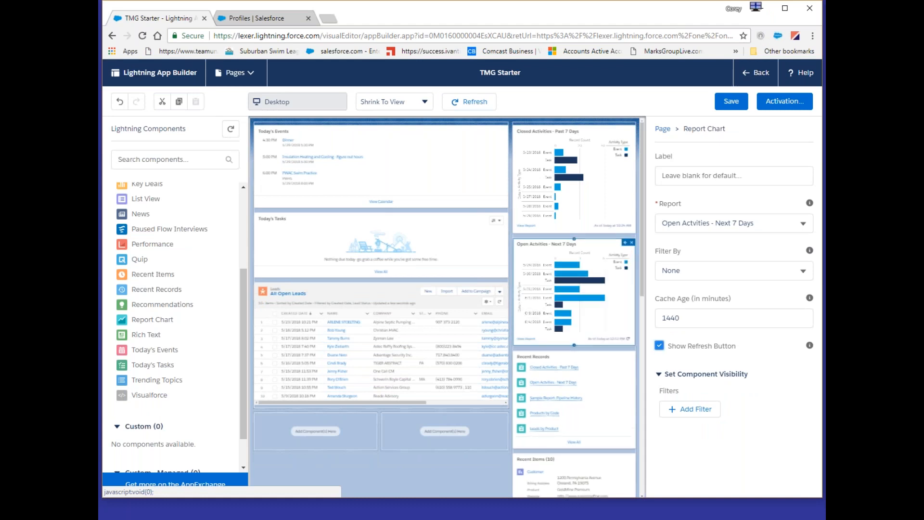
pyautogui.click(807, 274)
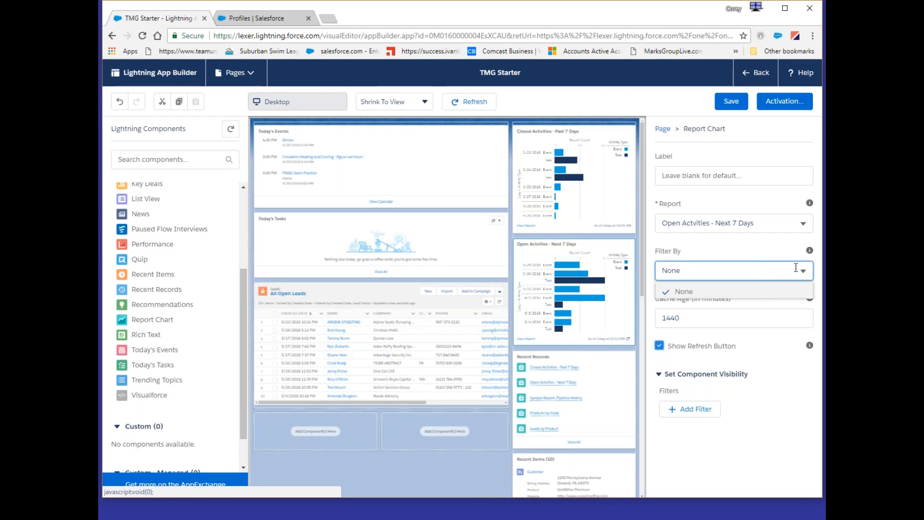
pyautogui.moveTo(810, 251)
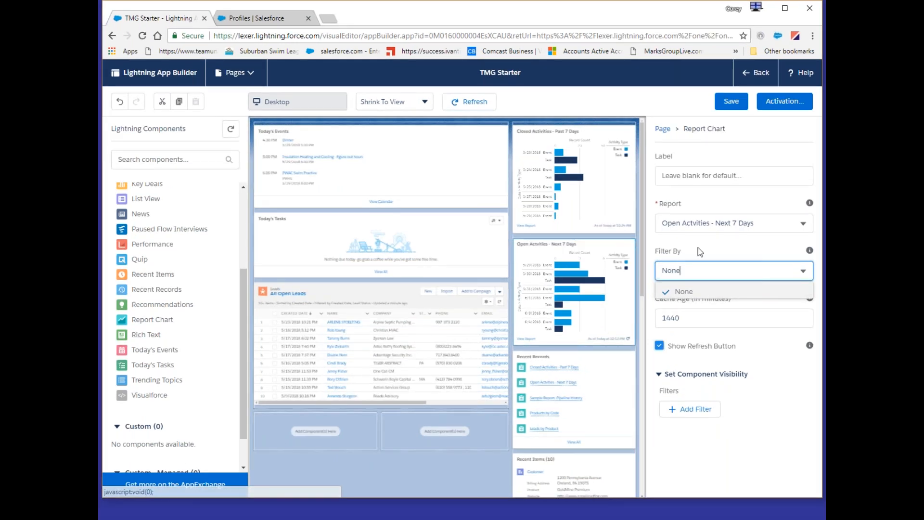
pyautogui.click(678, 290)
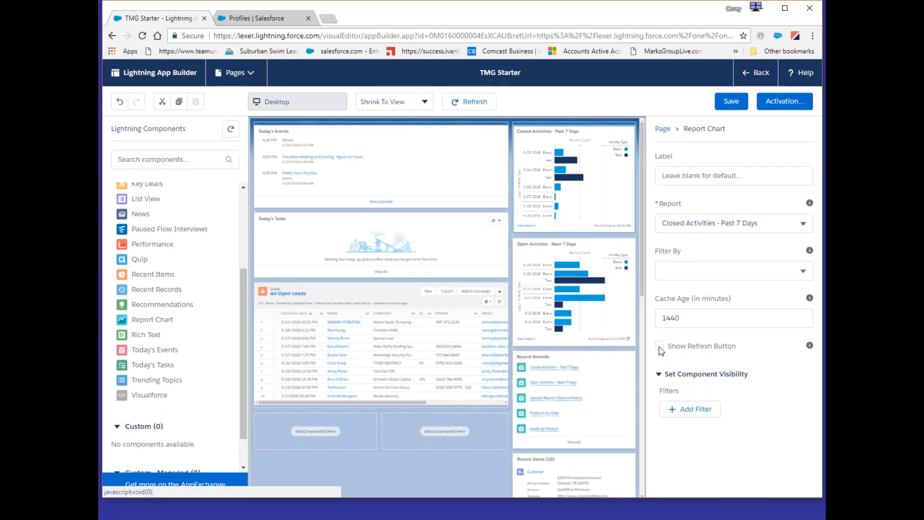
# Show the refresh button on the Closed Activities - Past 7 Days chart, save the page and return to the home page.
pyautogui.click(666, 358)
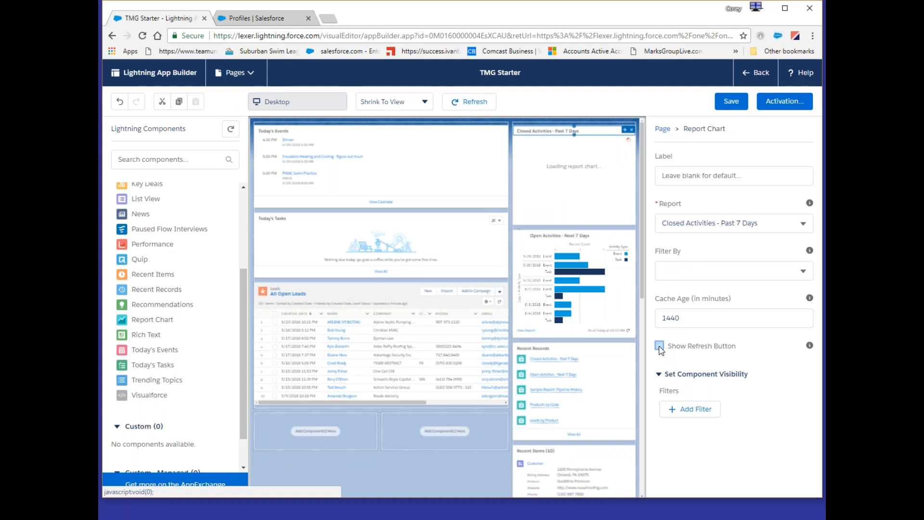
pyautogui.click(659, 346)
pyautogui.click(618, 246)
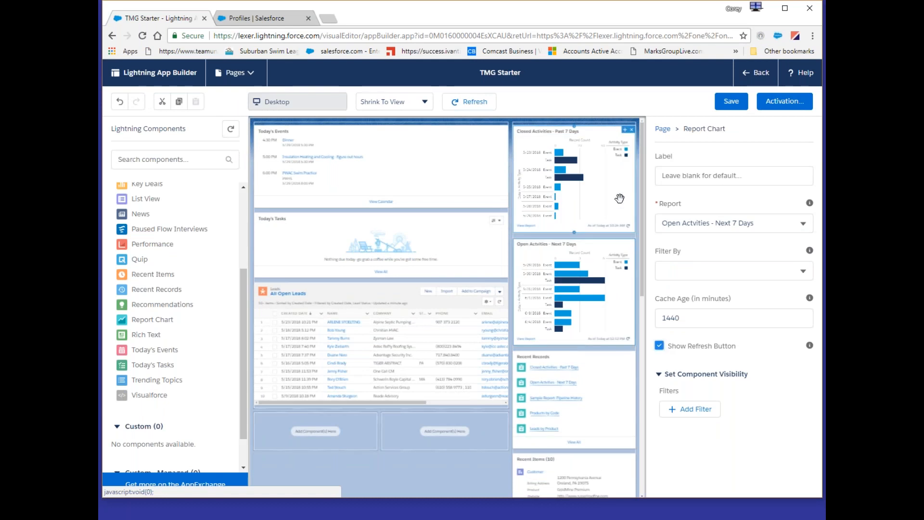
pyautogui.click(722, 104)
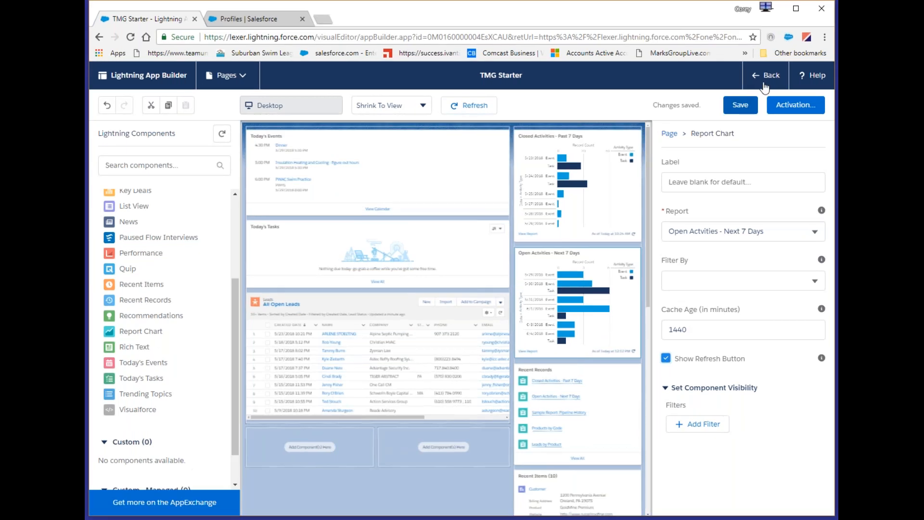
pyautogui.click(764, 85)
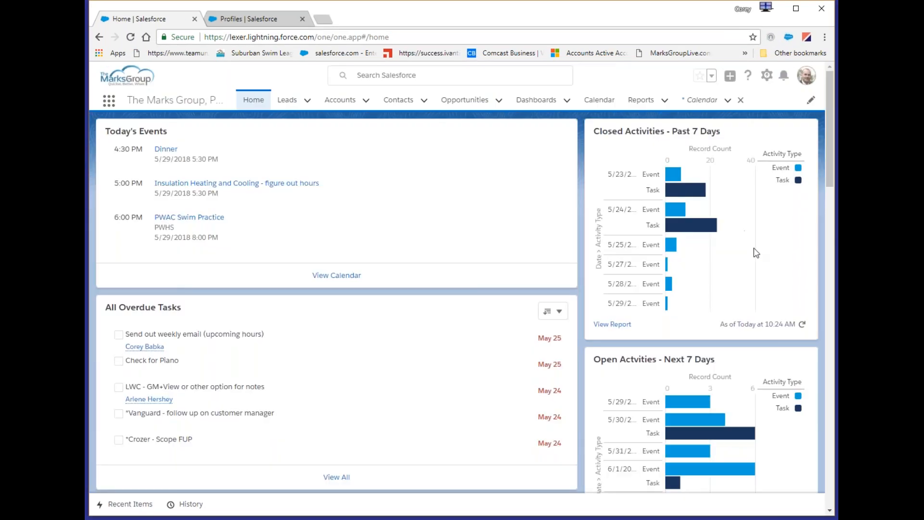
# Review both activity charts on the home page, examine the full Closed Activities - Past 7 Days report and return home.
pyautogui.scroll(-4, 755, 255)
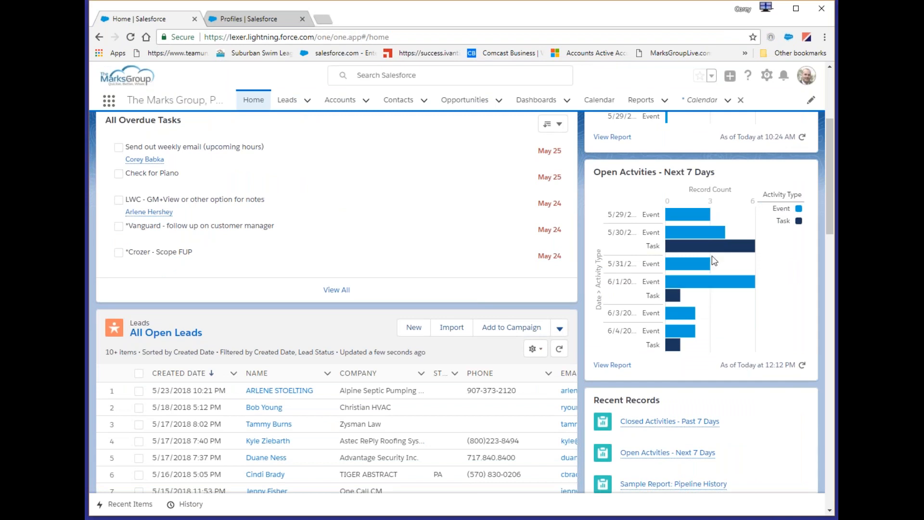
pyautogui.scroll(4, 708, 271)
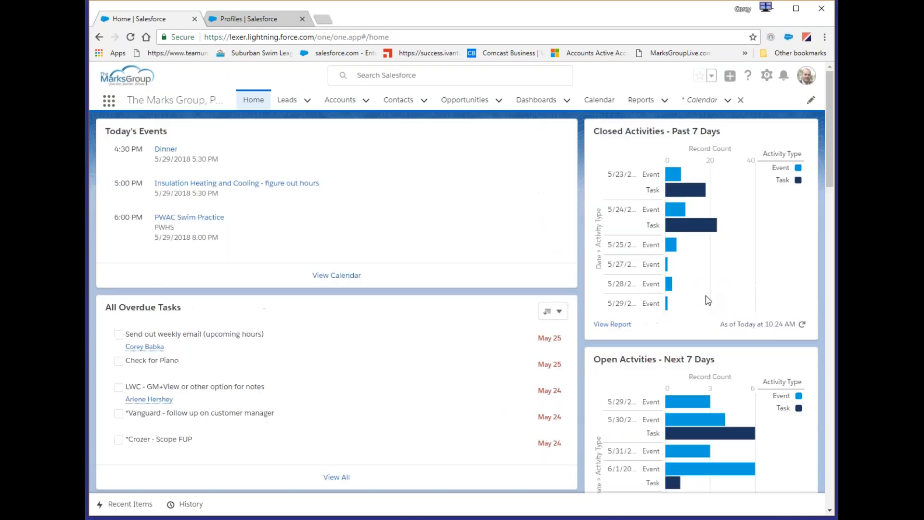
pyautogui.click(610, 326)
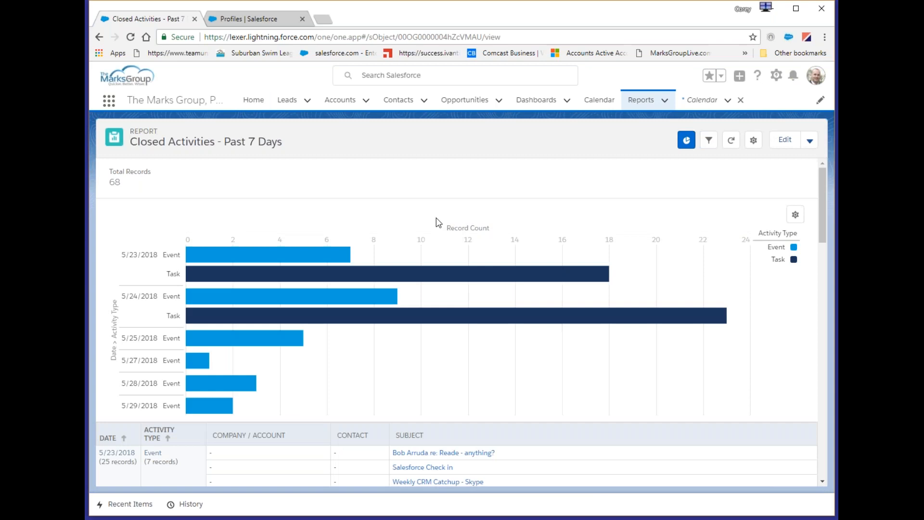
pyautogui.scroll(-1, 452, 268)
pyautogui.scroll(-6, 452, 267)
pyautogui.scroll(7, 452, 267)
pyautogui.click(254, 100)
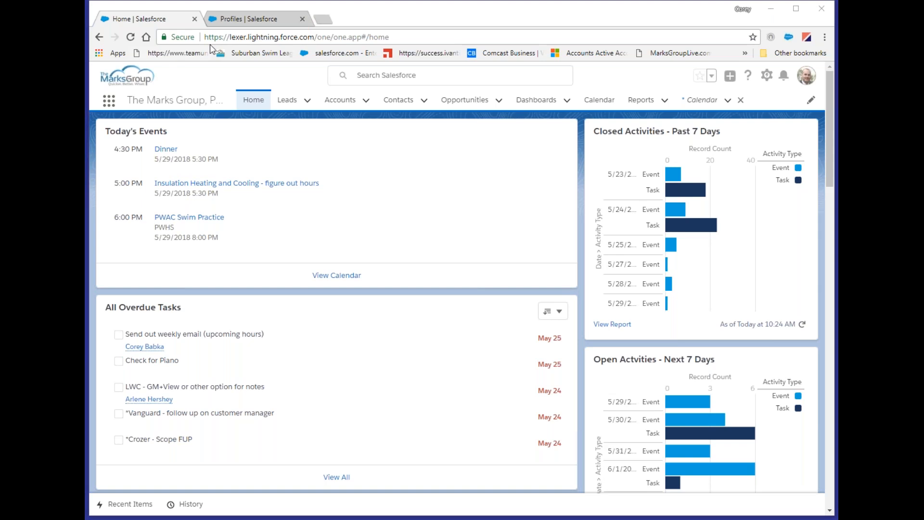
# Switch to the browser tab showing Profiles and load Gmail there from gmail.marksgroup.net.
pyautogui.click(259, 22)
pyautogui.click(259, 19)
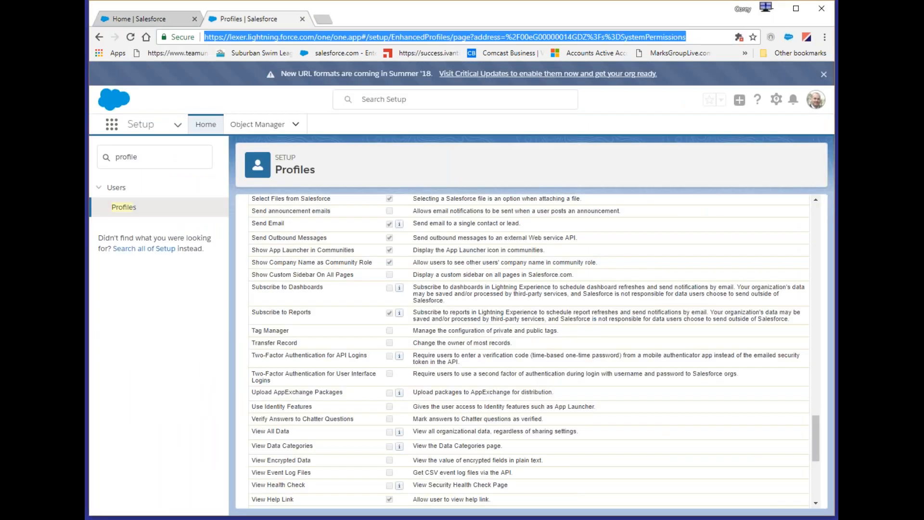
pyautogui.write('marks')
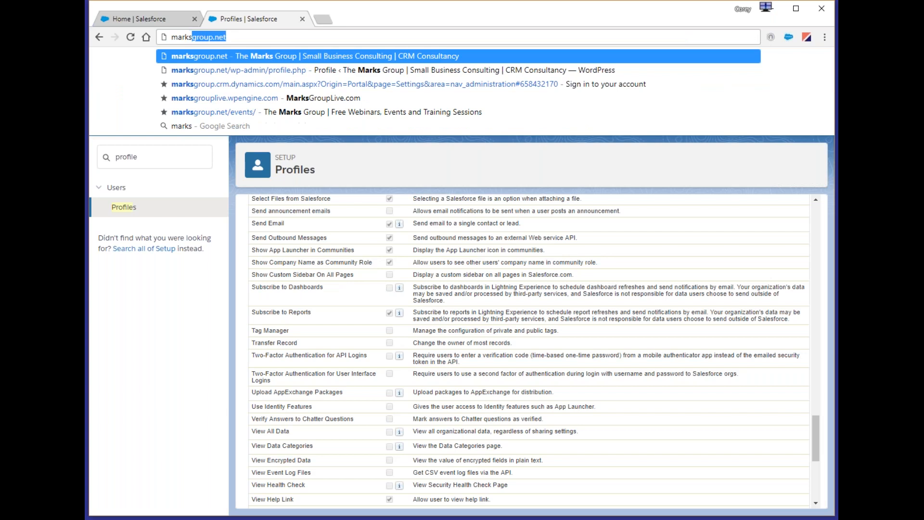
pyautogui.press('BackSpace')
pyautogui.press('BackSpace')
pyautogui.press('BackSpace')
pyautogui.press('BackSpace')
pyautogui.press('BackSpace')
pyautogui.press('BackSpace')
pyautogui.write('gmail.')
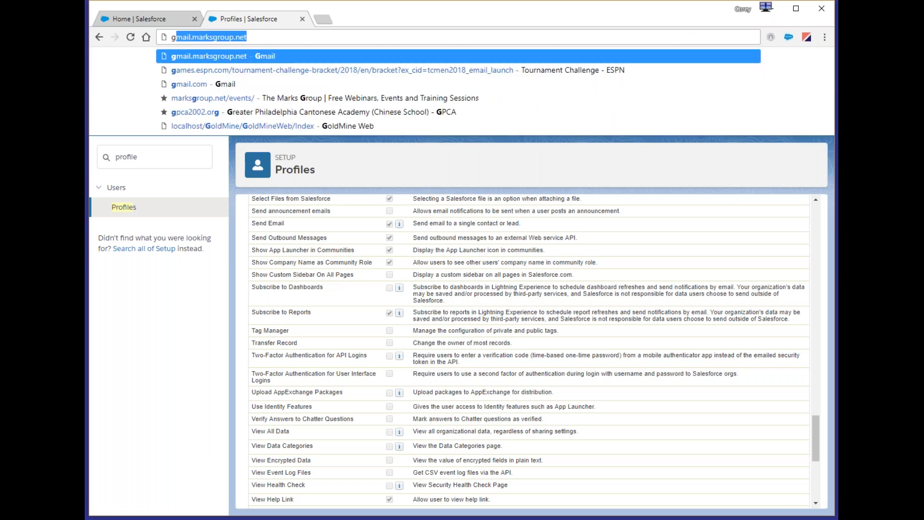
pyautogui.press('Return')
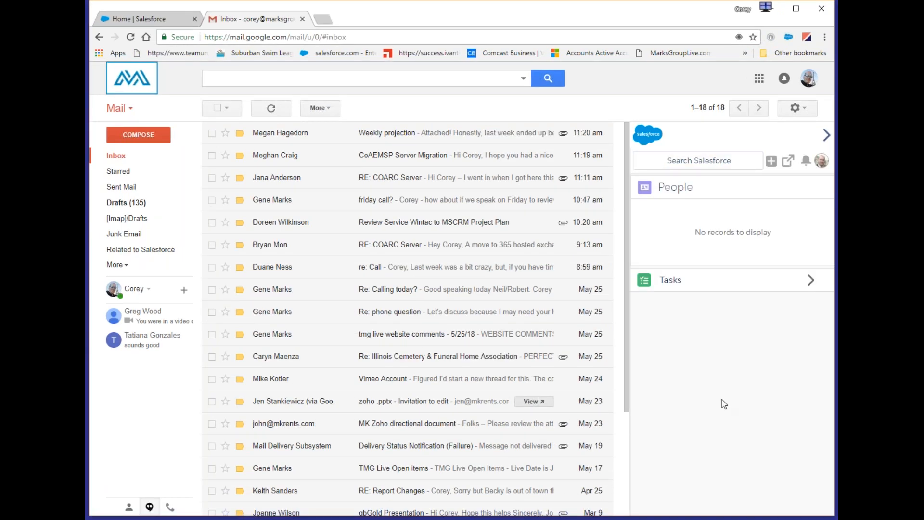
# Collapse the Salesforce side panel in Gmail, look over the inbox and switch back to the Salesforce home page.
pyautogui.click(826, 135)
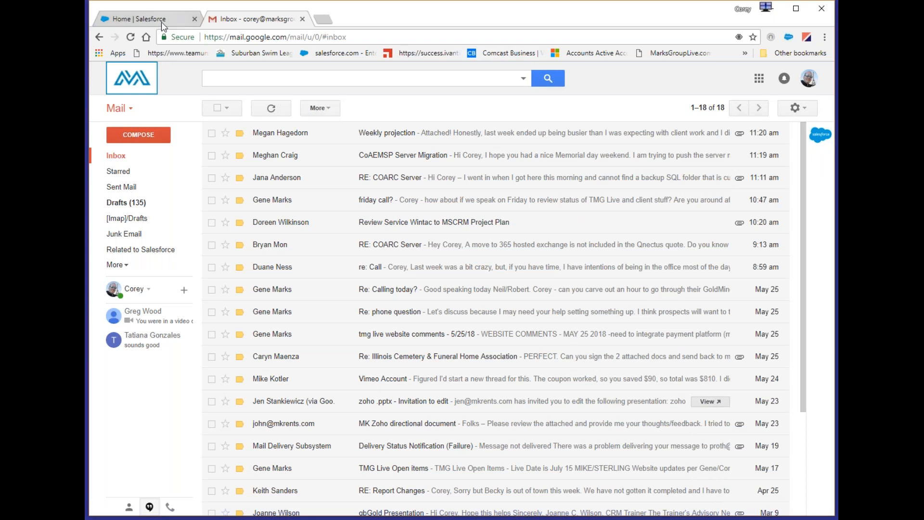
pyautogui.click(140, 19)
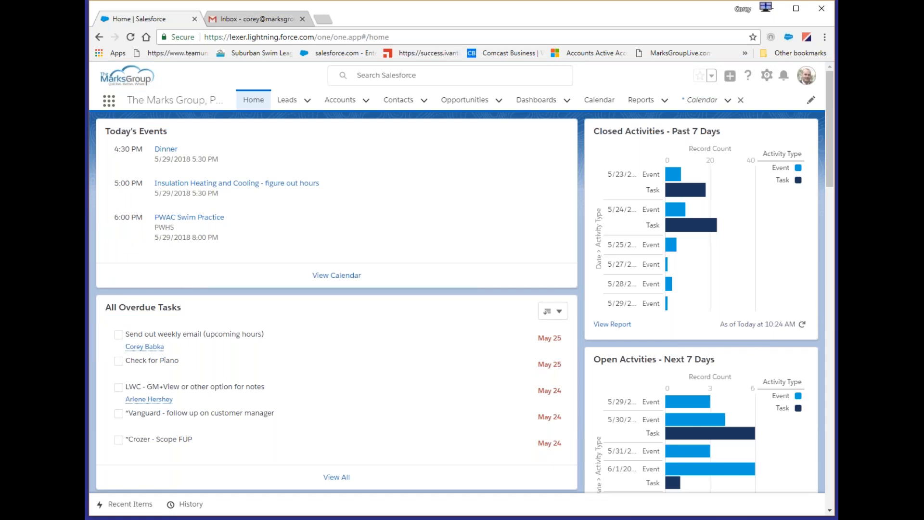
pyautogui.click(260, 20)
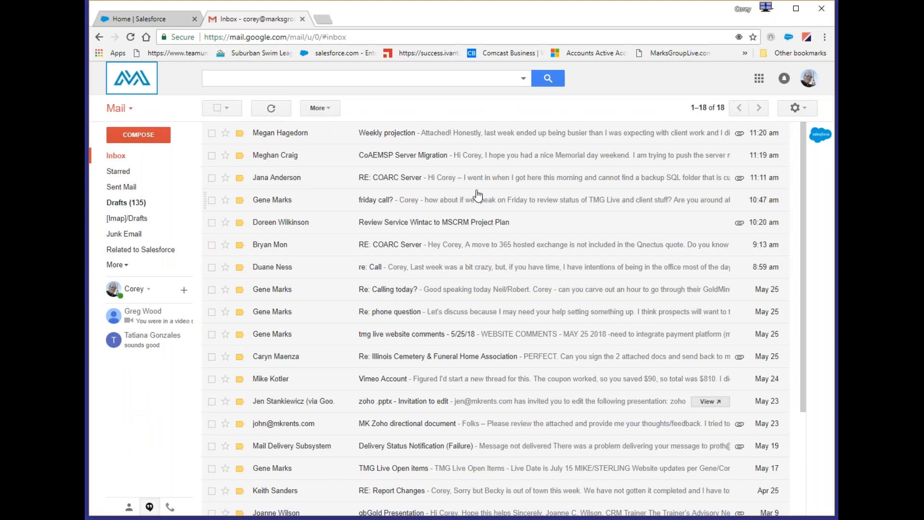
pyautogui.click(161, 18)
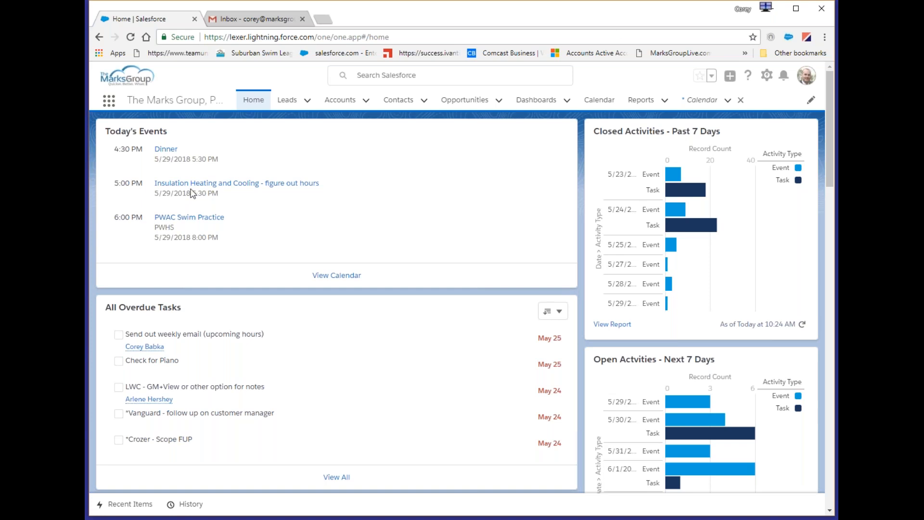
# Open the Lightning for Gmail and Sync settings in Setup by searching for "gmail".
pyautogui.click(770, 76)
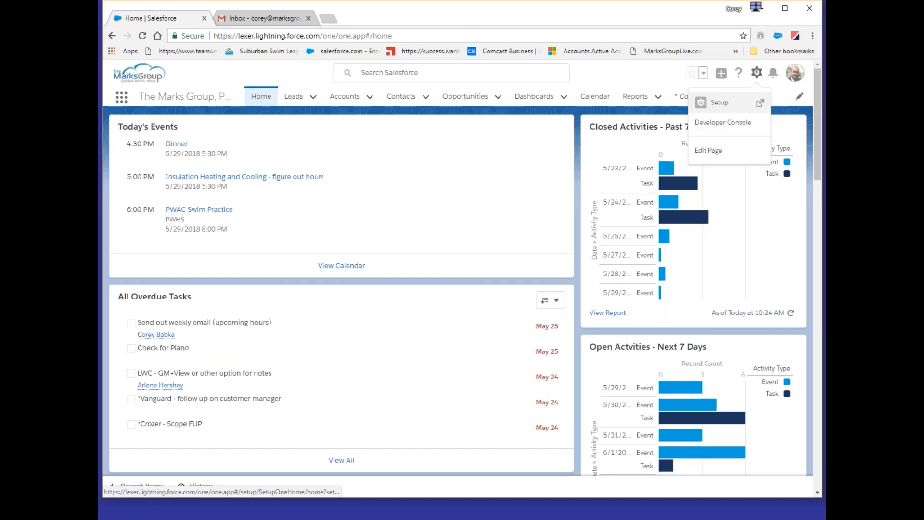
pyautogui.click(719, 102)
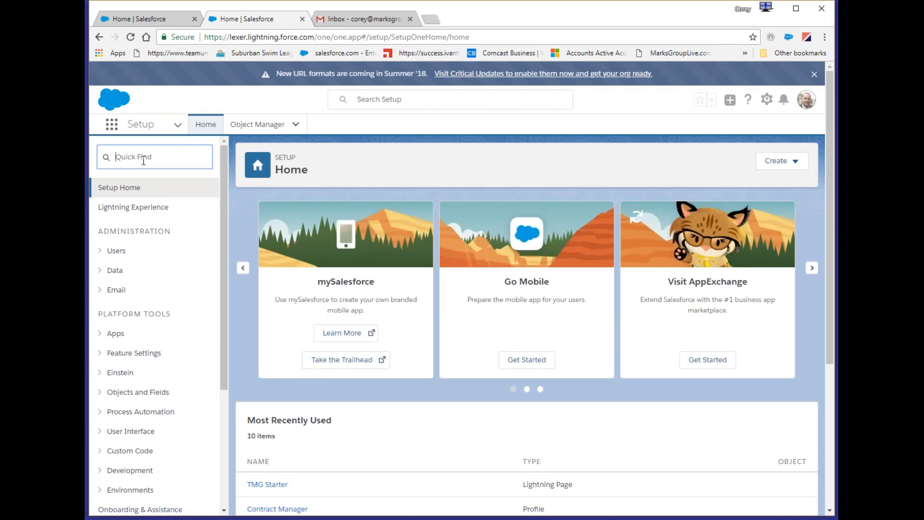
pyautogui.write('gmail')
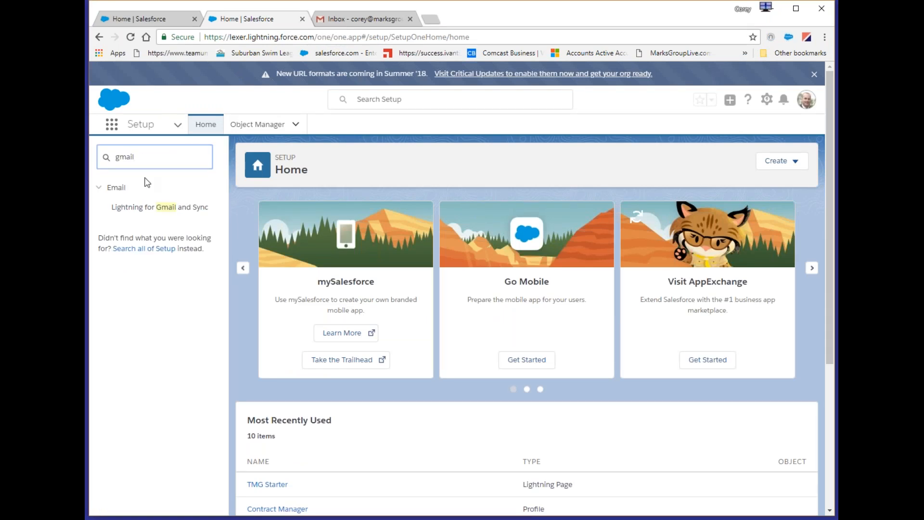
pyautogui.click(155, 204)
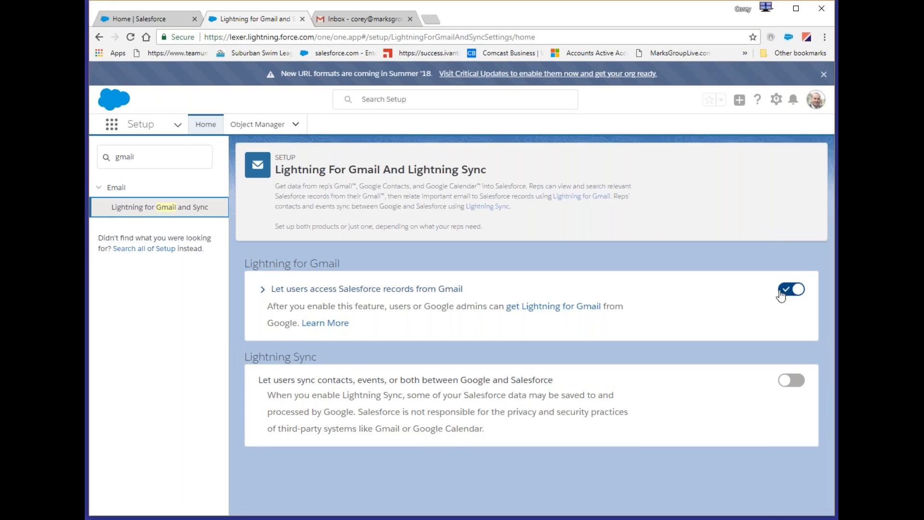
# Turn user access to Salesforce records from Gmail off and on again, and look over the expanded Lightning for Gmail options.
pyautogui.click(790, 289)
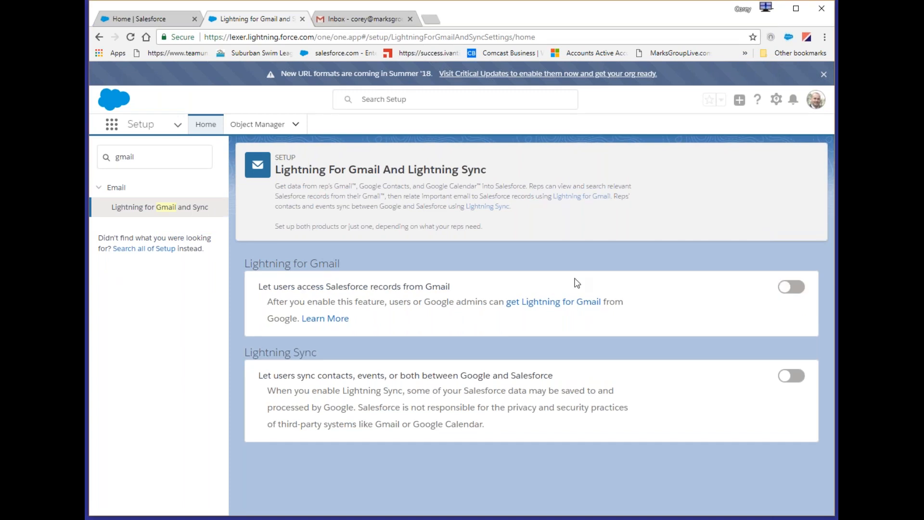
pyautogui.click(787, 288)
pyautogui.scroll(-3, 559, 268)
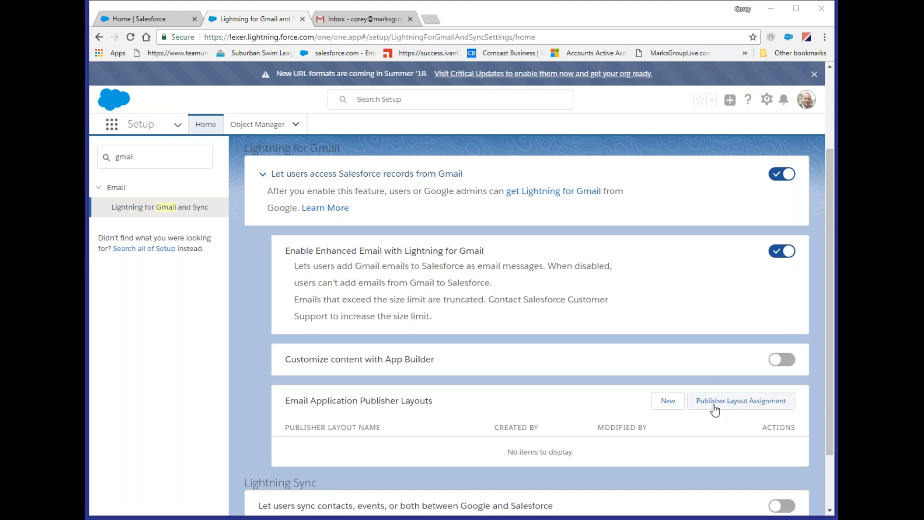
# Create an email application publisher layout named "test" without cloning an existing one, and look over its available quick actions.
pyautogui.click(667, 403)
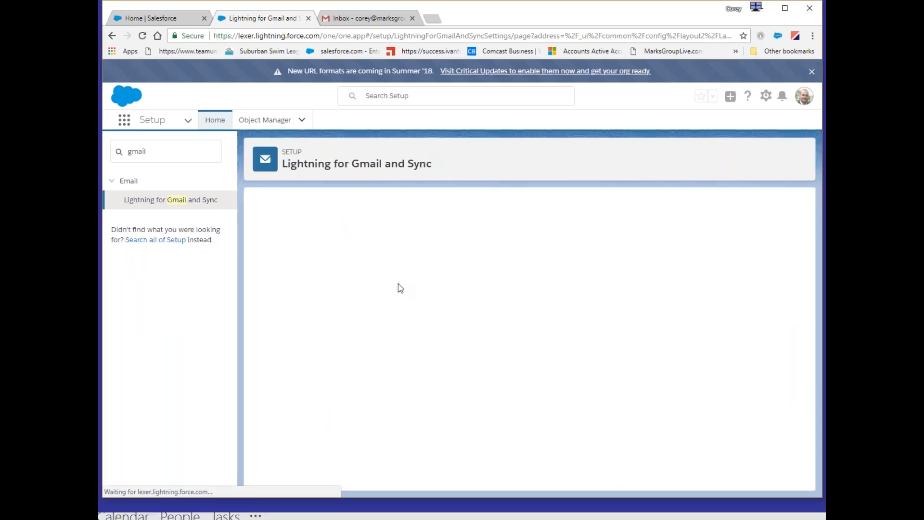
pyautogui.write('test')
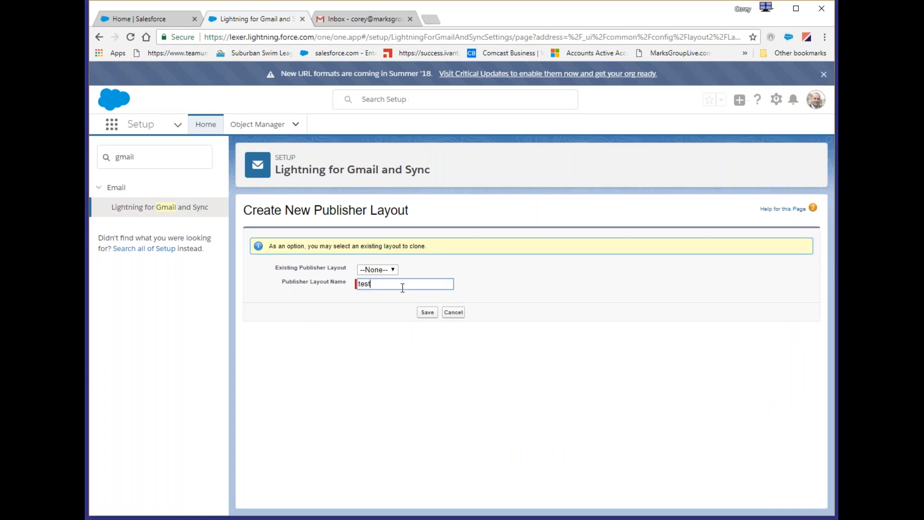
pyautogui.click(377, 271)
pyautogui.click(378, 278)
pyautogui.click(428, 313)
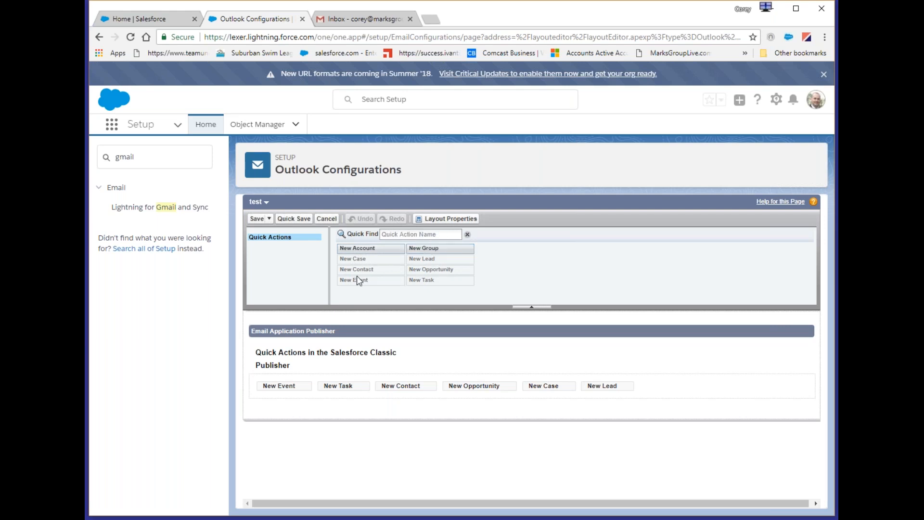
pyautogui.moveTo(357, 249)
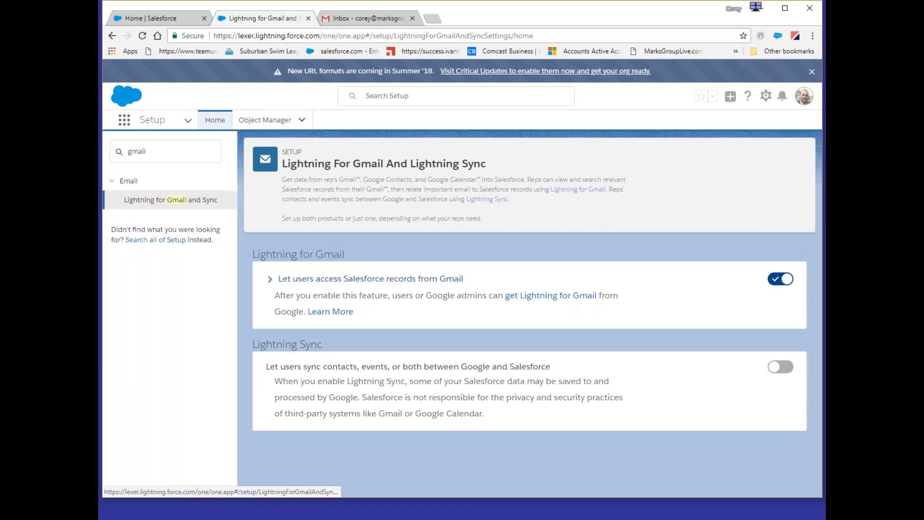
# Re-toggle Gmail access to Salesforce records to expand its options and review the Email Application Publisher Layouts list.
pyautogui.click(779, 279)
pyautogui.click(778, 281)
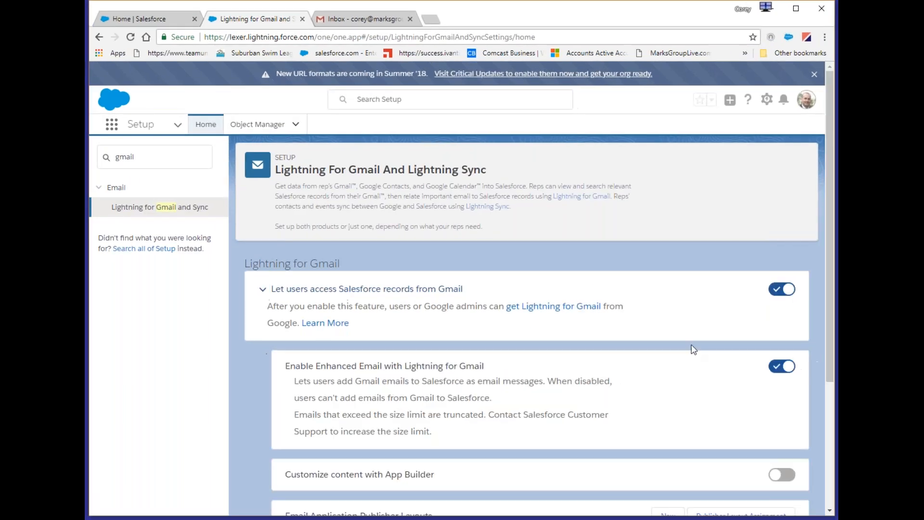
pyautogui.scroll(-2, 769, 270)
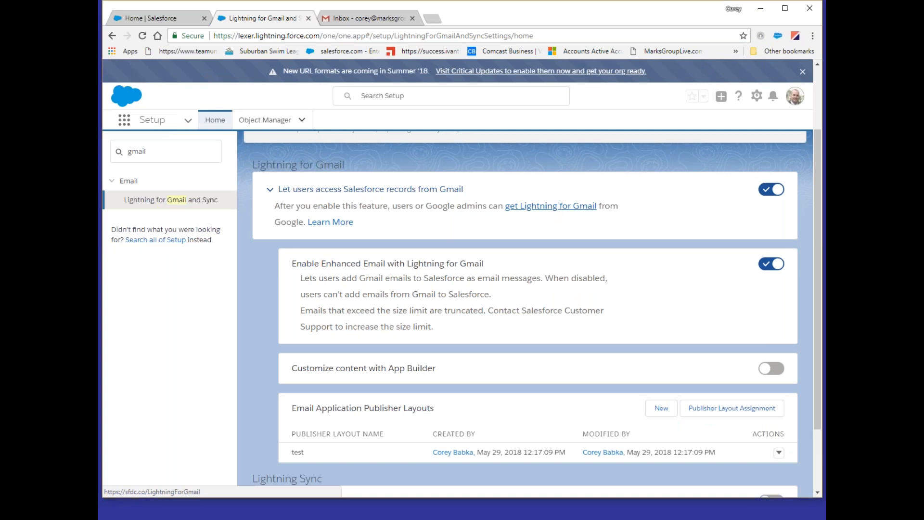
# Follow the get Lightning for Gmail link to the Chrome Web Store, view the extension's page, close it and return to Gmail.
pyautogui.click(550, 205)
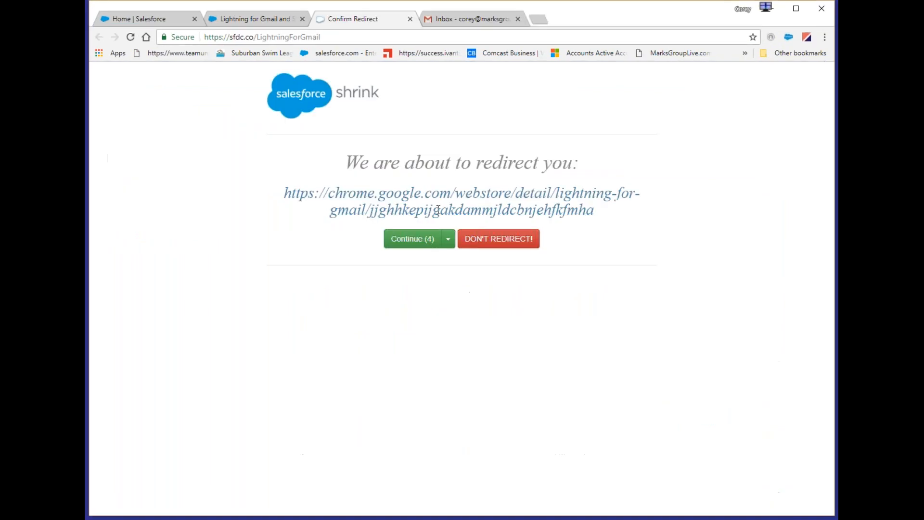
pyautogui.click(420, 240)
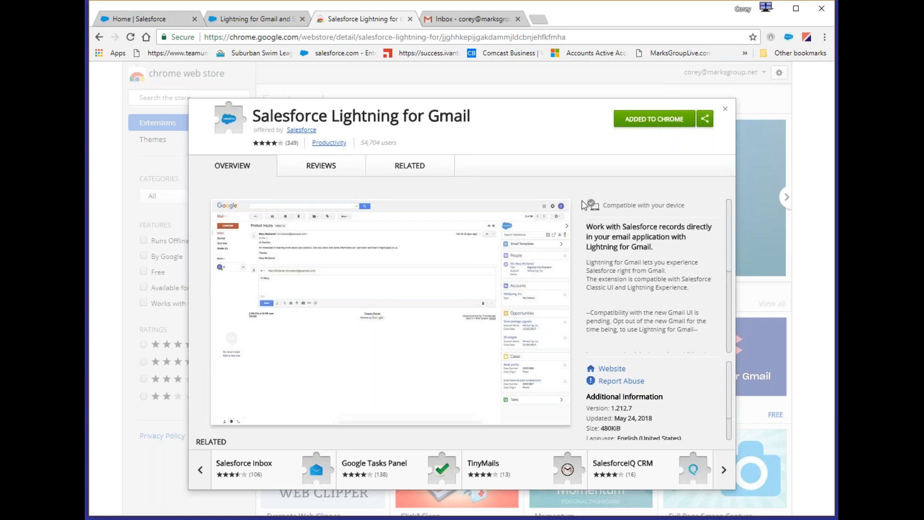
pyautogui.click(726, 111)
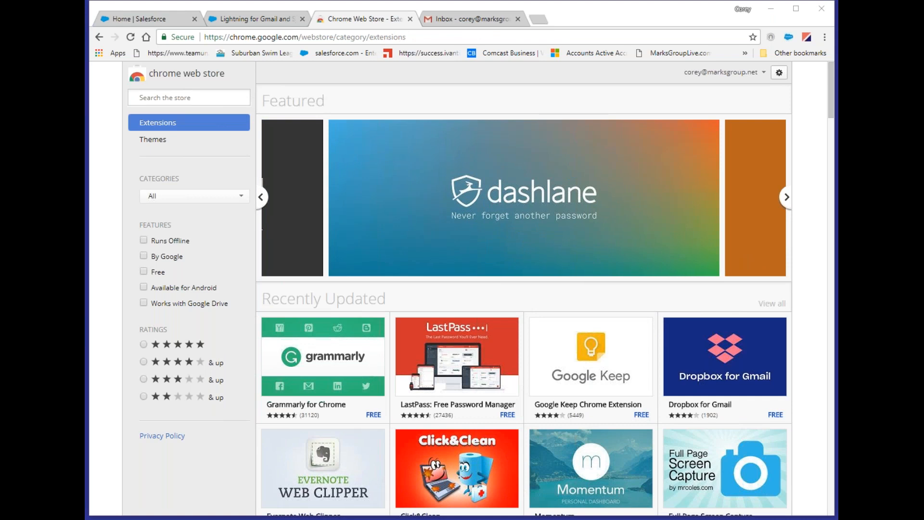
pyautogui.click(410, 19)
pyautogui.click(388, 19)
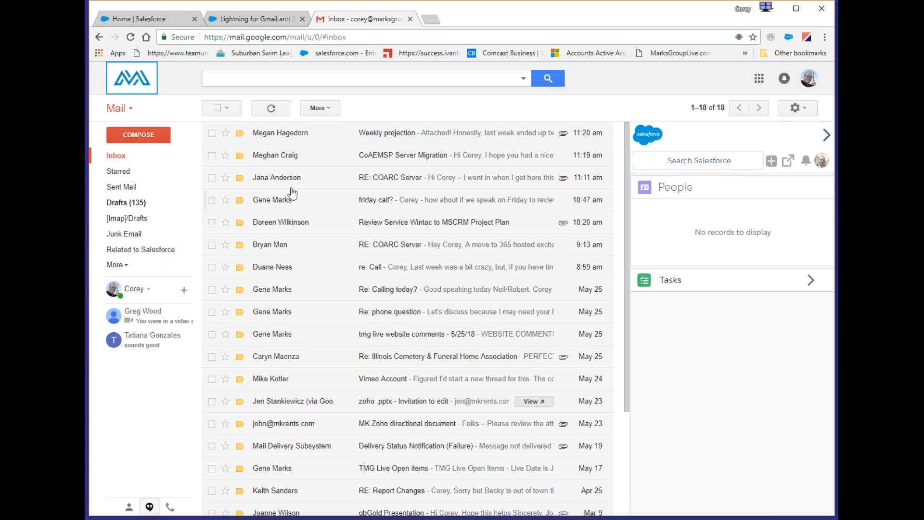
# Open the 11:11 am RE: COARC Server email and check today's tasks in its Salesforce side panel.
pyautogui.click(331, 181)
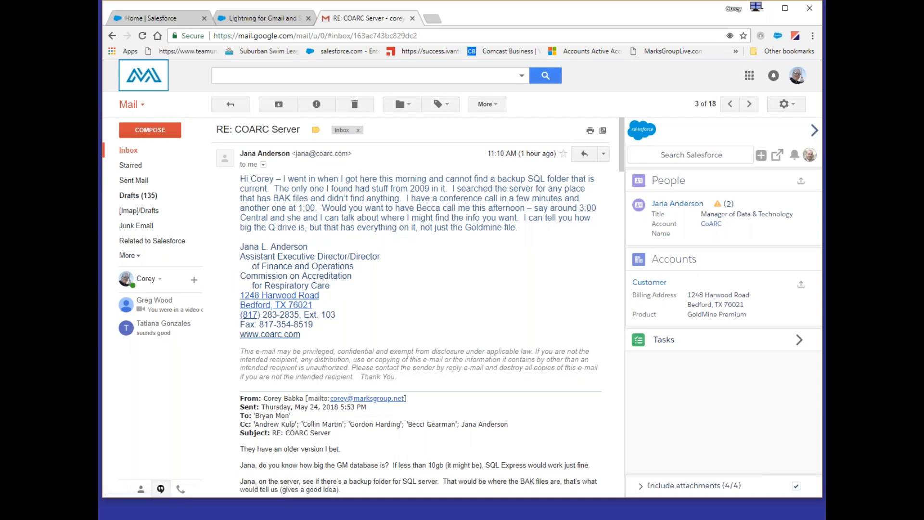
pyautogui.click(799, 342)
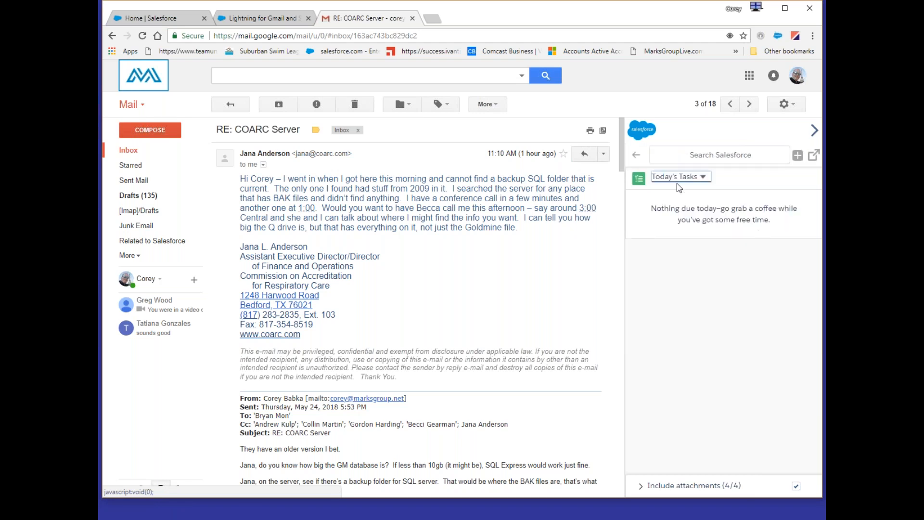
pyautogui.click(637, 157)
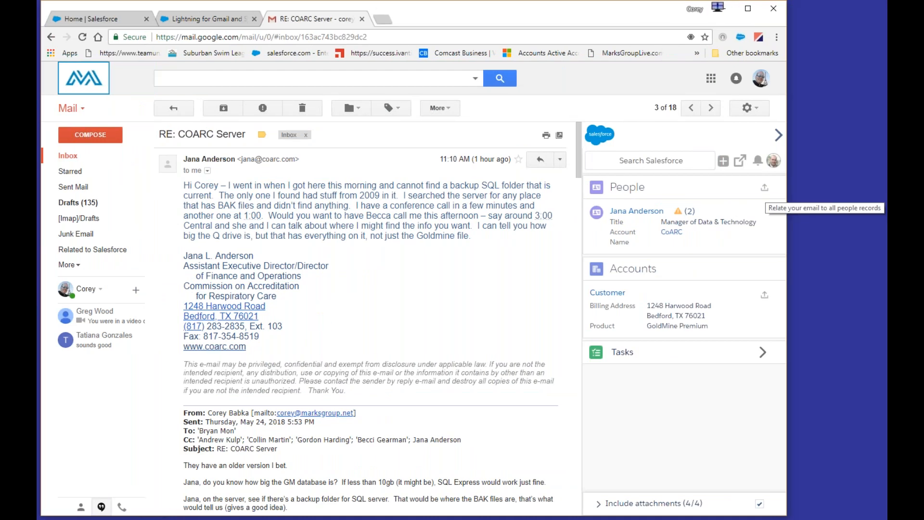
# Relate the open email to all people records in Salesforce and dismiss the rating request by answering Yes.
pyautogui.click(764, 187)
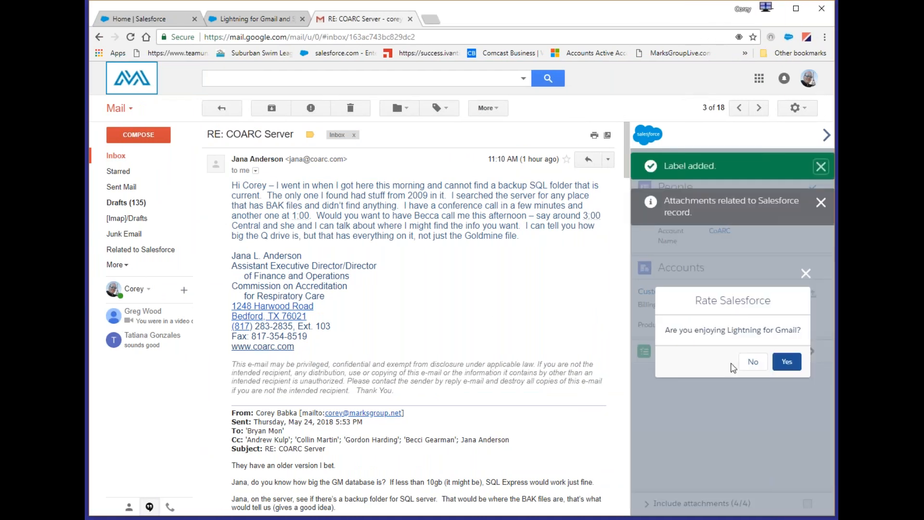
pyautogui.click(787, 362)
pyautogui.click(732, 379)
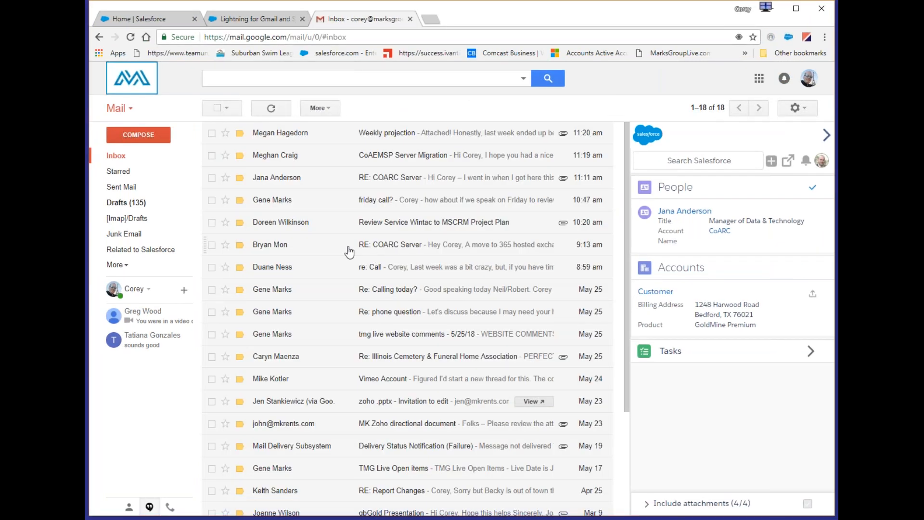
# Relate the 9:13 am RE: COARC Server email to the CoARC account, found by searching Salesforce for "coarc" in the side panel.
pyautogui.click(321, 246)
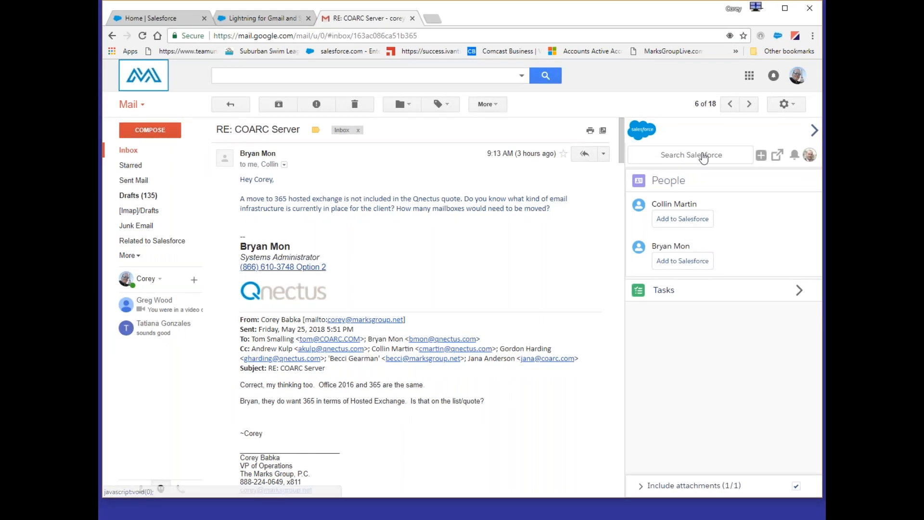
pyautogui.click(703, 155)
pyautogui.write('coarc')
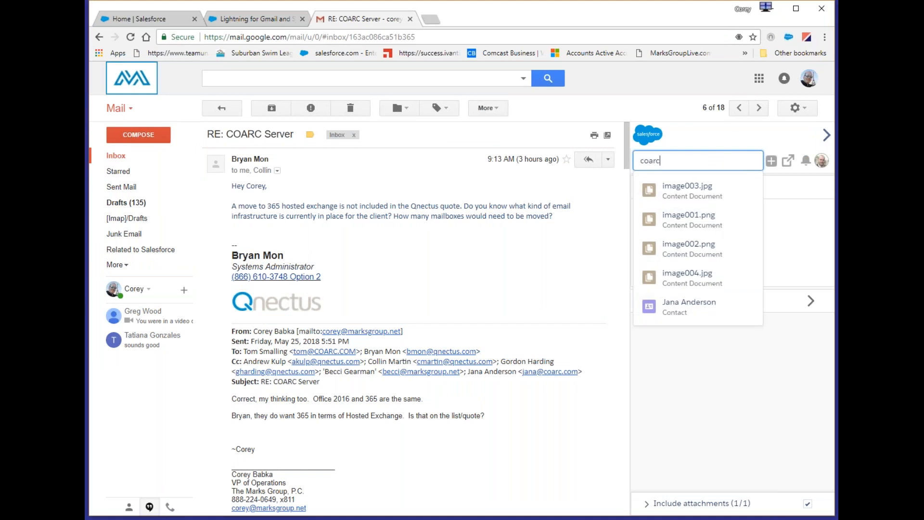
pyautogui.press('Return')
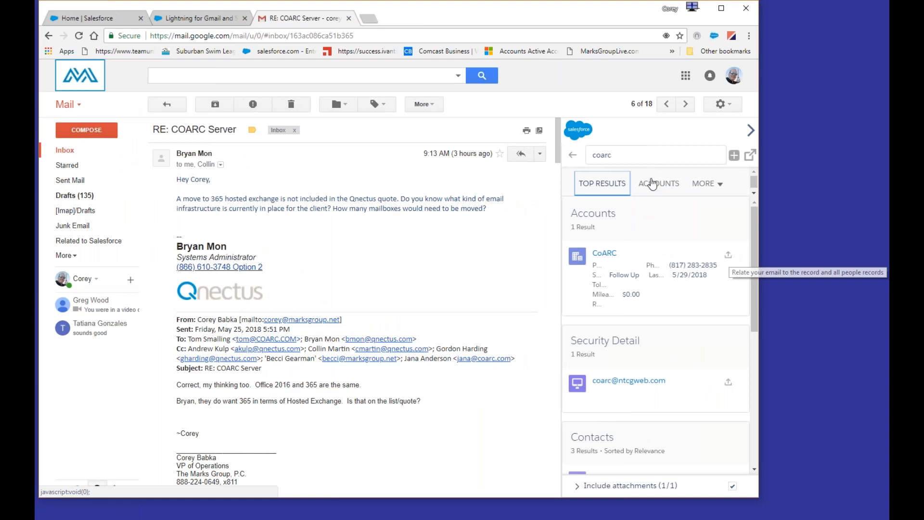
pyautogui.click(652, 184)
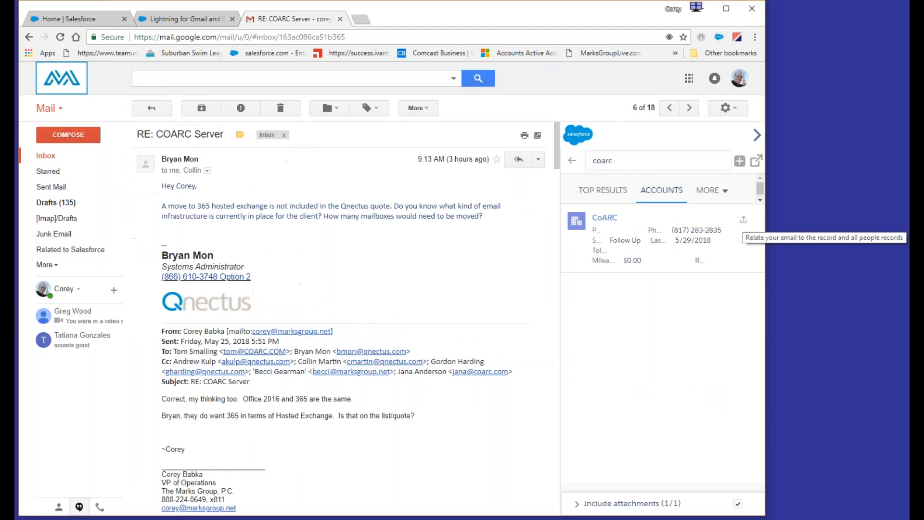
pyautogui.click(801, 214)
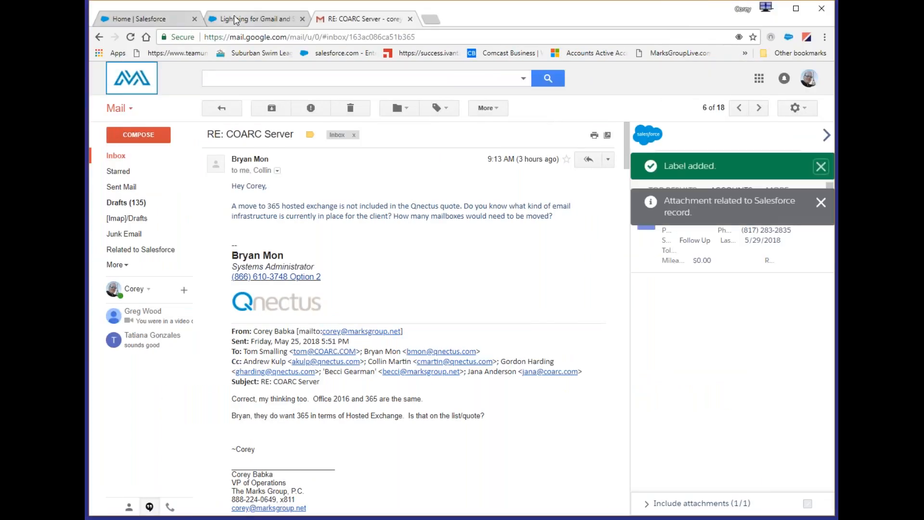
# Switch to the Salesforce home page, search for "coarc" and open the CoARC account.
pyautogui.click(234, 19)
pyautogui.click(144, 19)
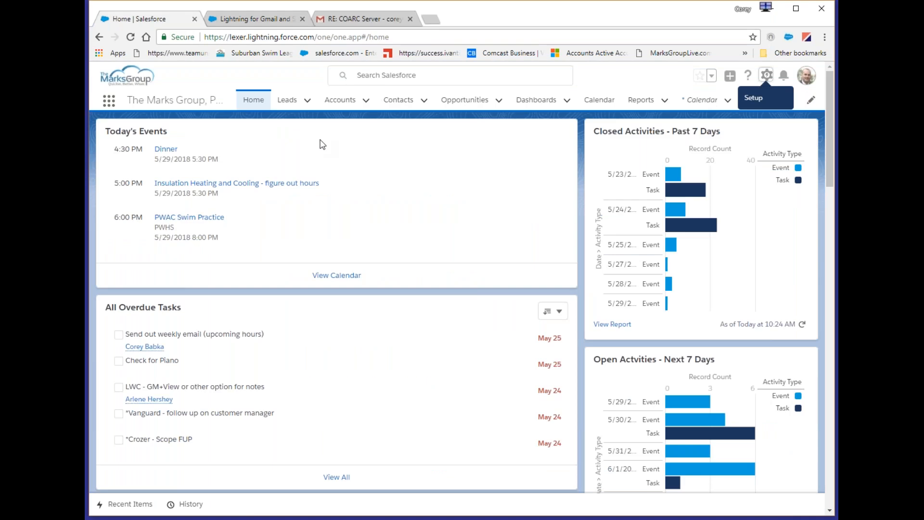
pyautogui.click(386, 76)
pyautogui.write('coarc')
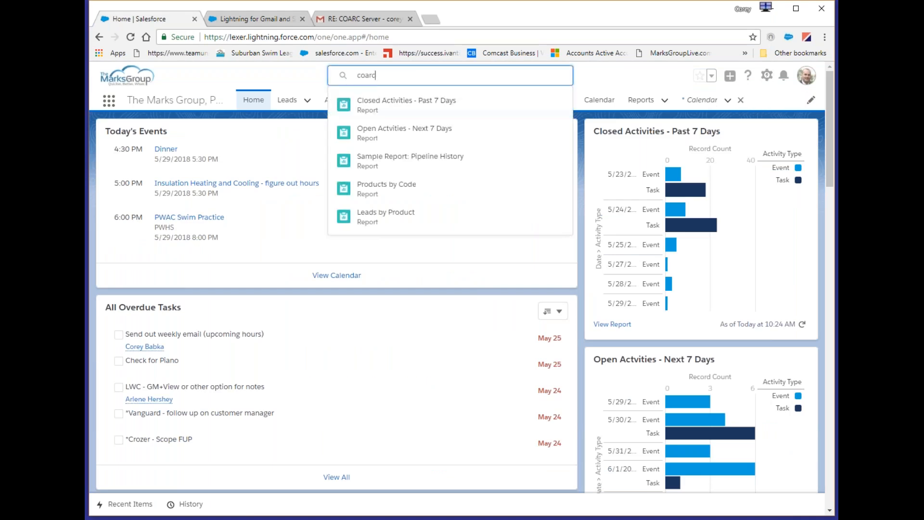
pyautogui.press('Return')
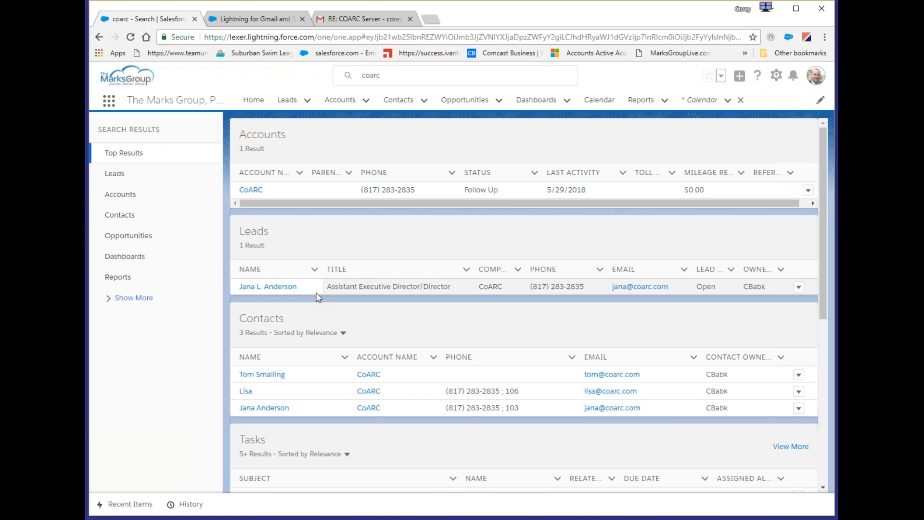
pyautogui.click(251, 189)
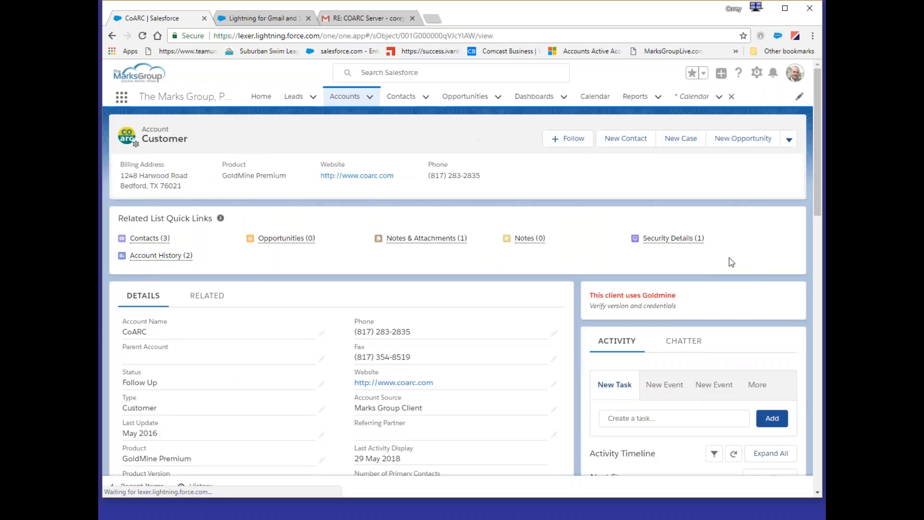
# Expand the two RE: COARC Server emails dated today in the account's Past Activity timeline and examine their contents.
pyautogui.scroll(-4, 730, 260)
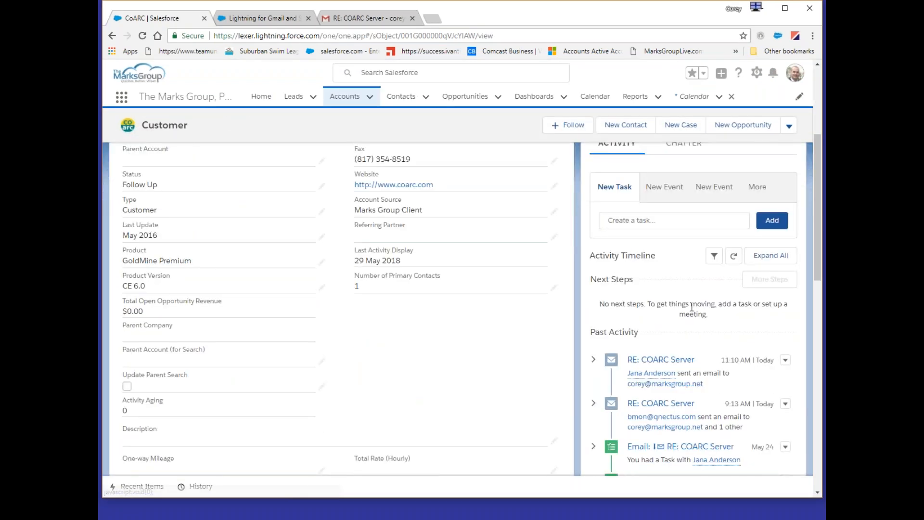
pyautogui.scroll(-2, 692, 332)
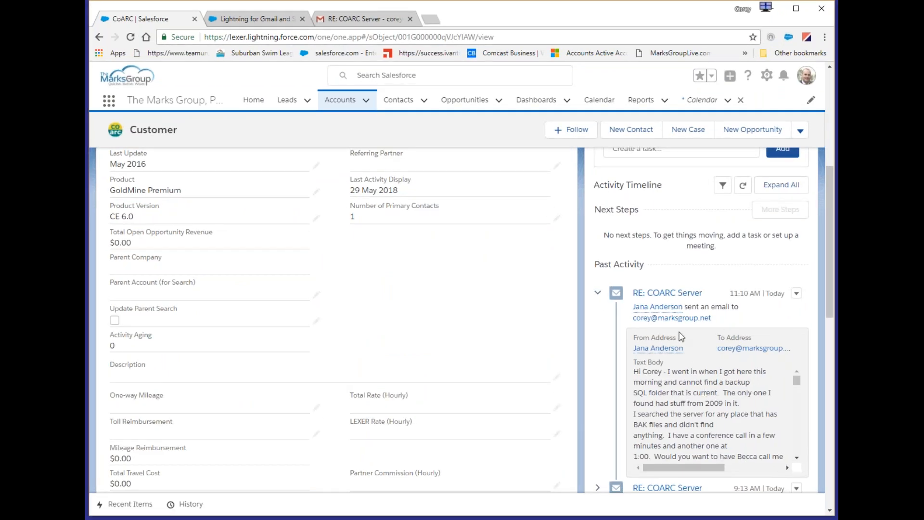
pyautogui.scroll(-3, 680, 336)
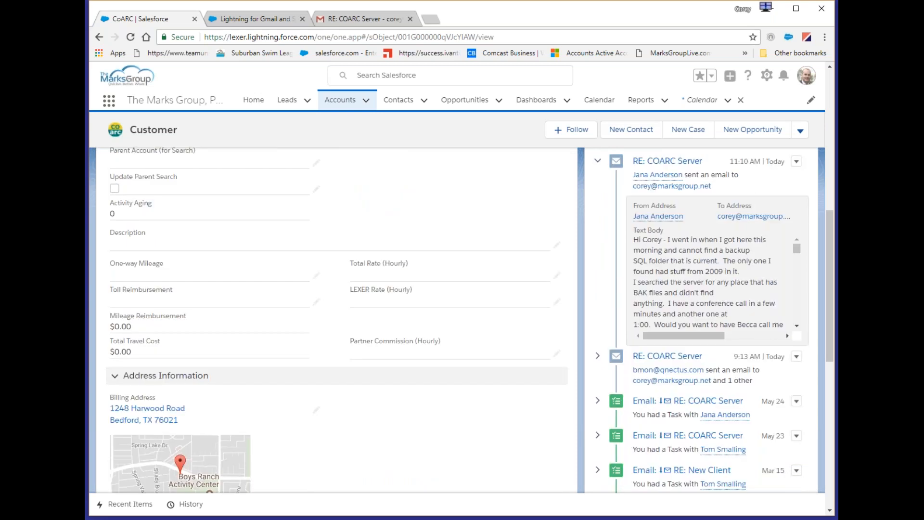
pyautogui.click(597, 356)
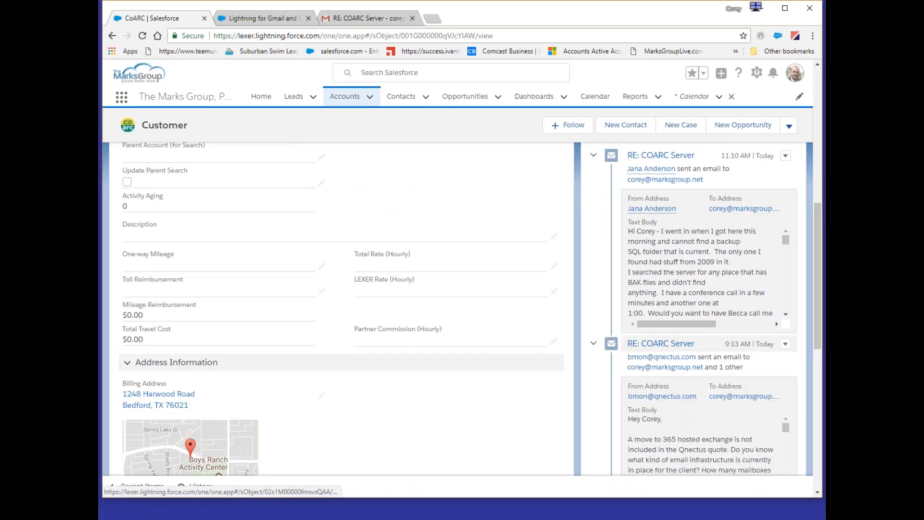
pyautogui.scroll(-2, 457, 308)
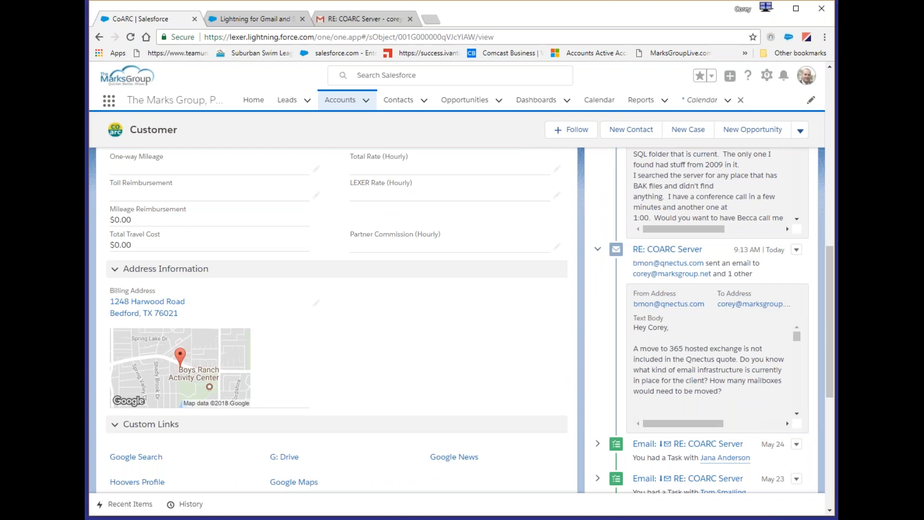
# Switch to Gmail and return from the RE: COARC Server email to the inbox.
pyautogui.scroll(1, 457, 308)
pyautogui.click(367, 20)
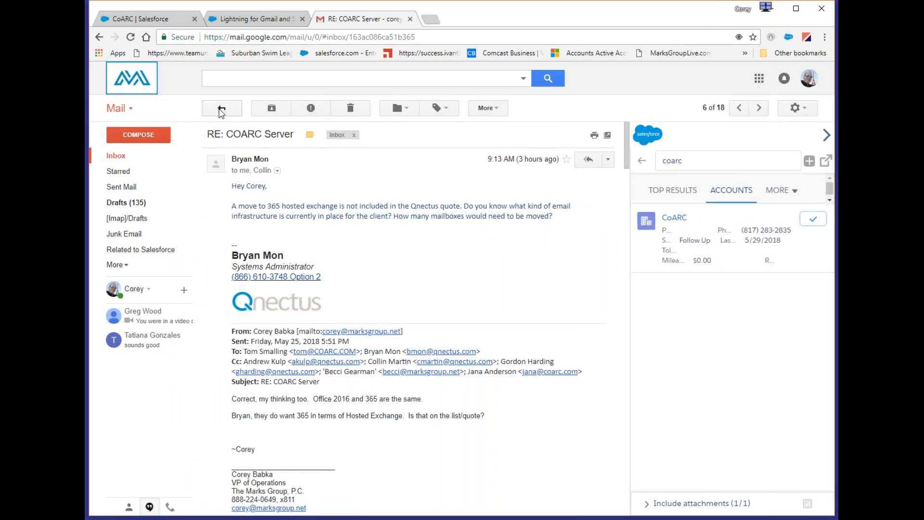
pyautogui.click(163, 108)
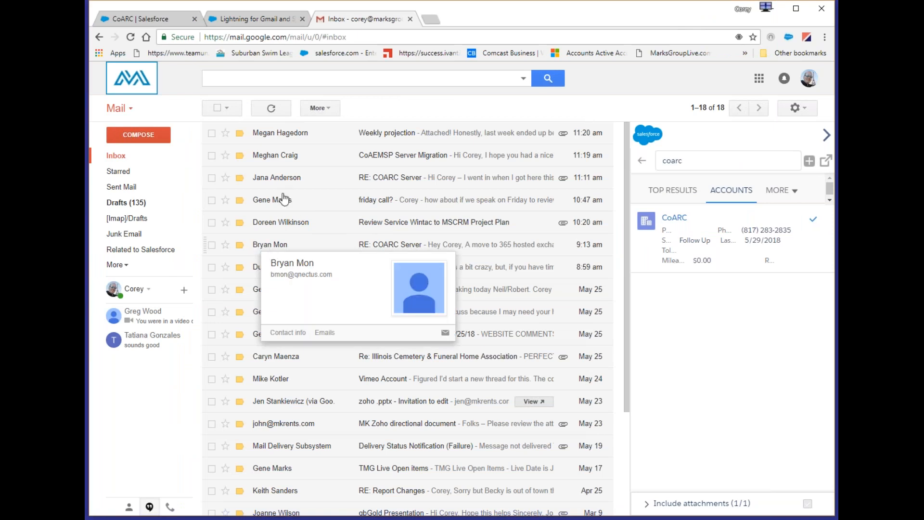
# Switch to the CoARC account in Salesforce and review the 9:13 AM RE: COARC Server email's text and the account's header details.
pyautogui.click(159, 20)
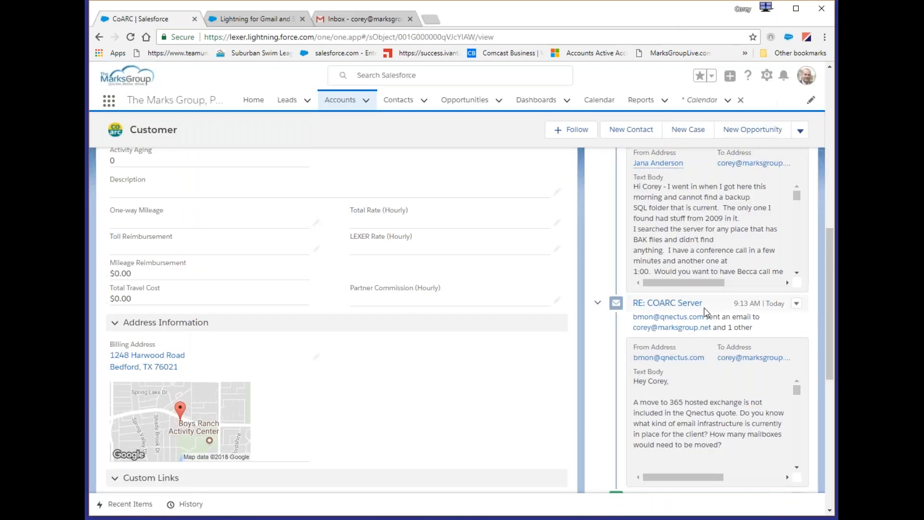
pyautogui.scroll(-5, 700, 392)
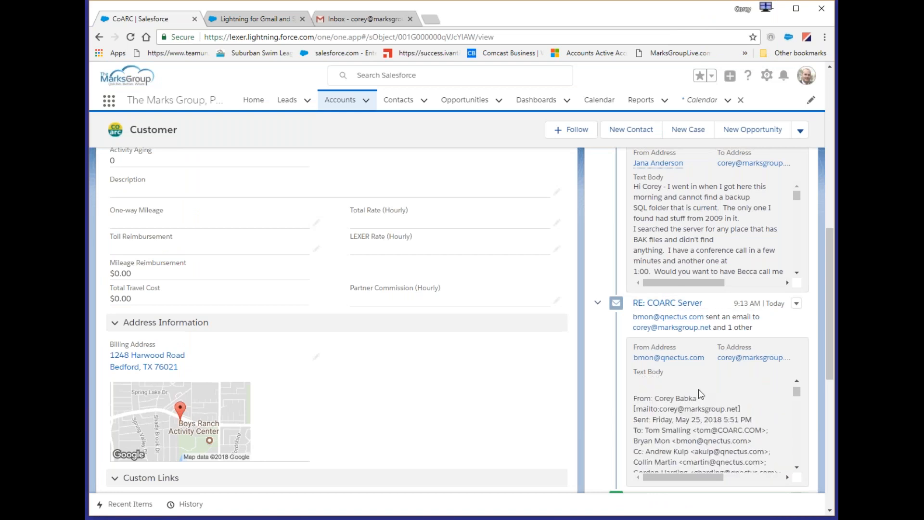
pyautogui.scroll(5, 701, 392)
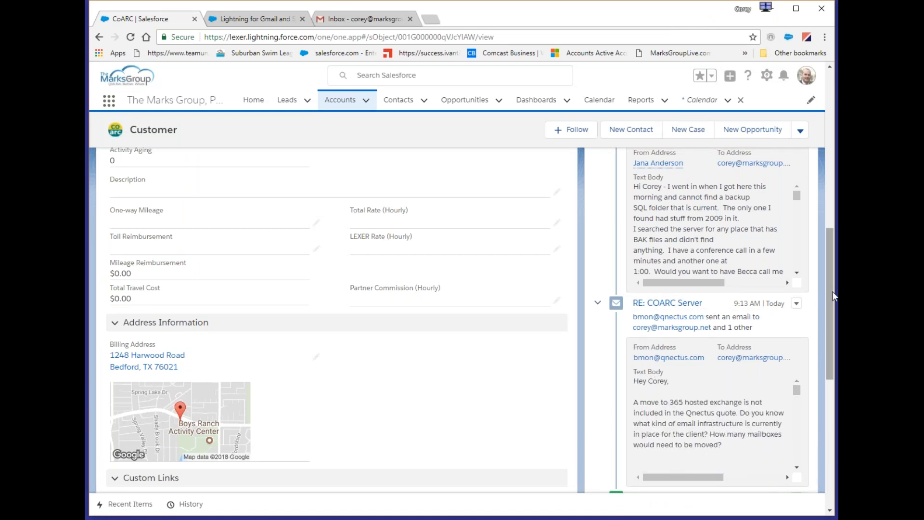
pyautogui.moveTo(828, 293); pyautogui.dragTo(830, 202)
pyautogui.scroll(-2, 632, 288)
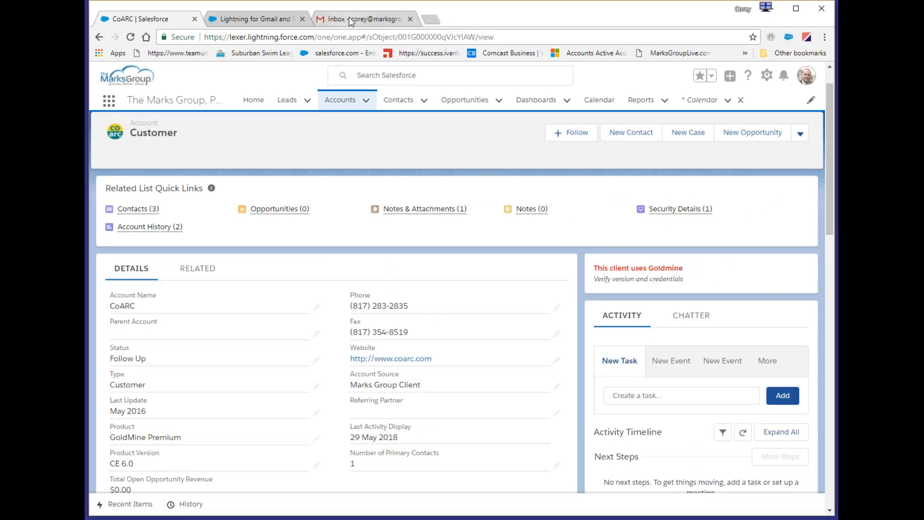
# Switch to Gmail, exclude the image001.png attachment from the email related to the CoARC account and dismiss the notification.
pyautogui.click(349, 18)
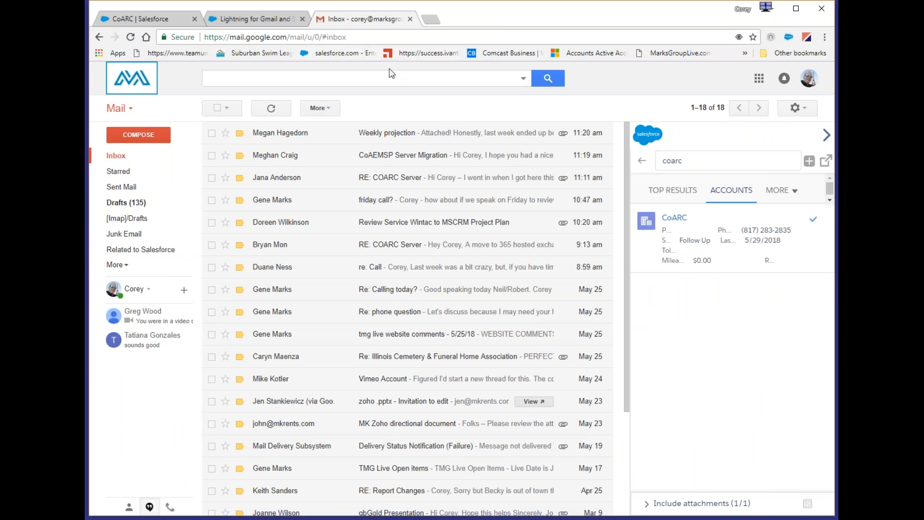
pyautogui.click(648, 505)
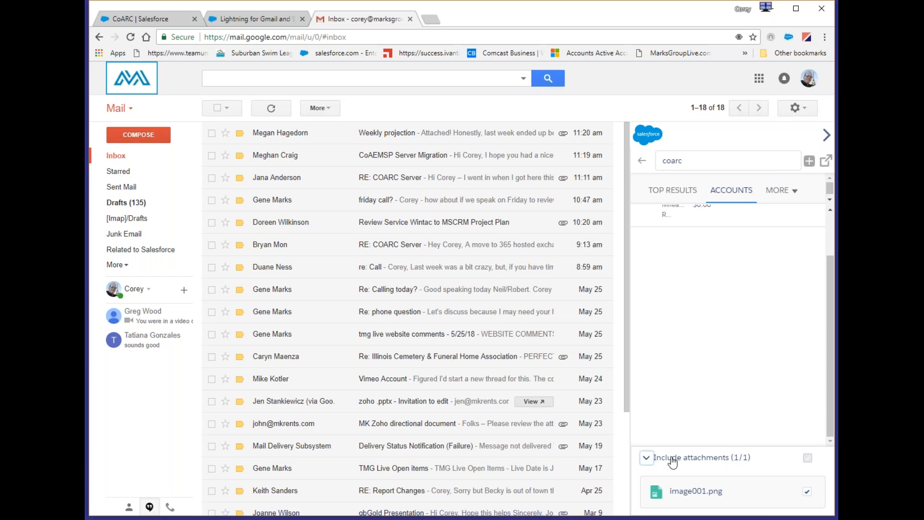
pyautogui.click(807, 491)
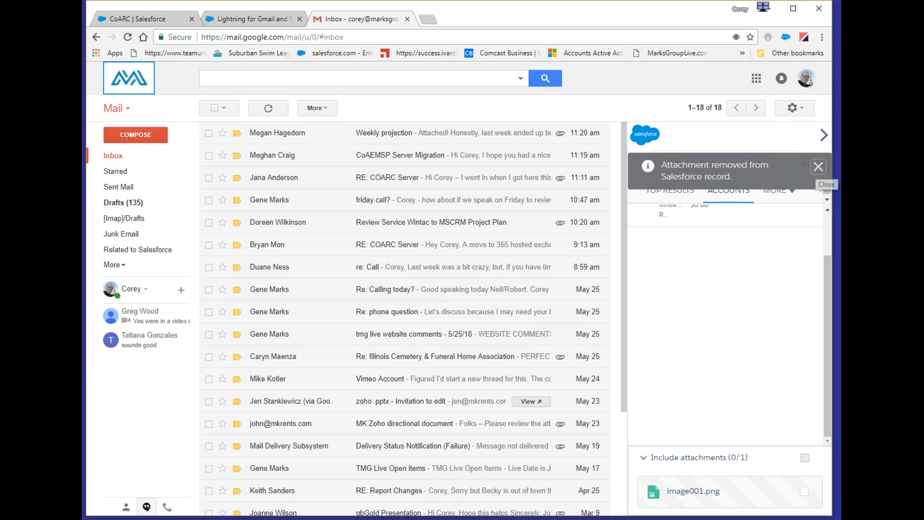
pyautogui.click(818, 166)
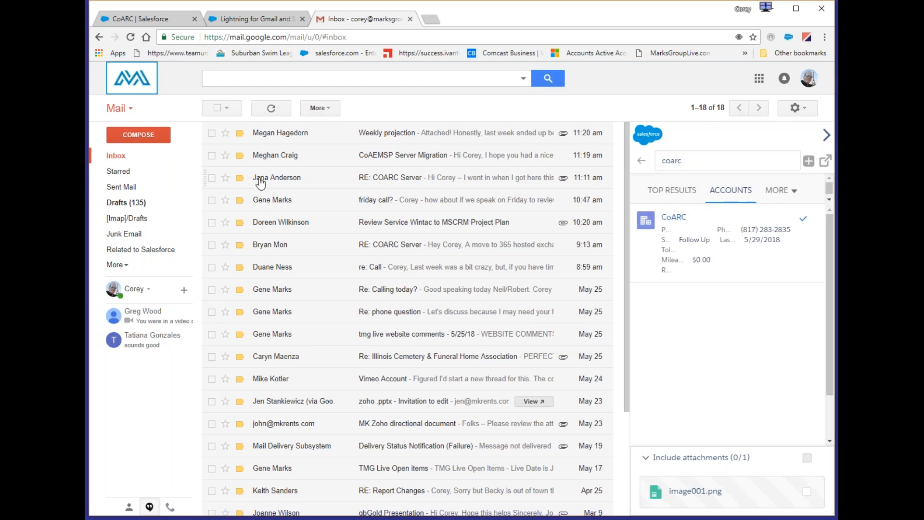
# Open the Re: Calling today? email and the friday call? email in turn to examine their related Salesforce people and accounts.
pyautogui.click(332, 289)
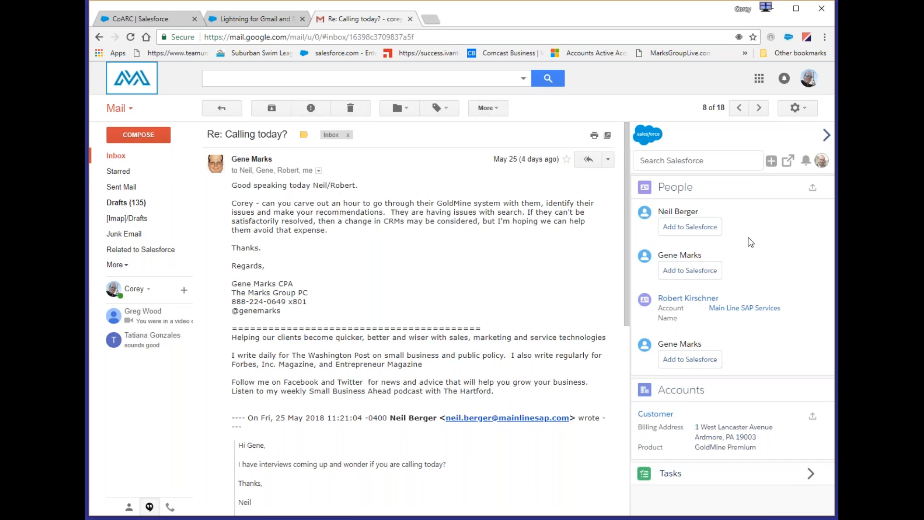
pyautogui.click(222, 107)
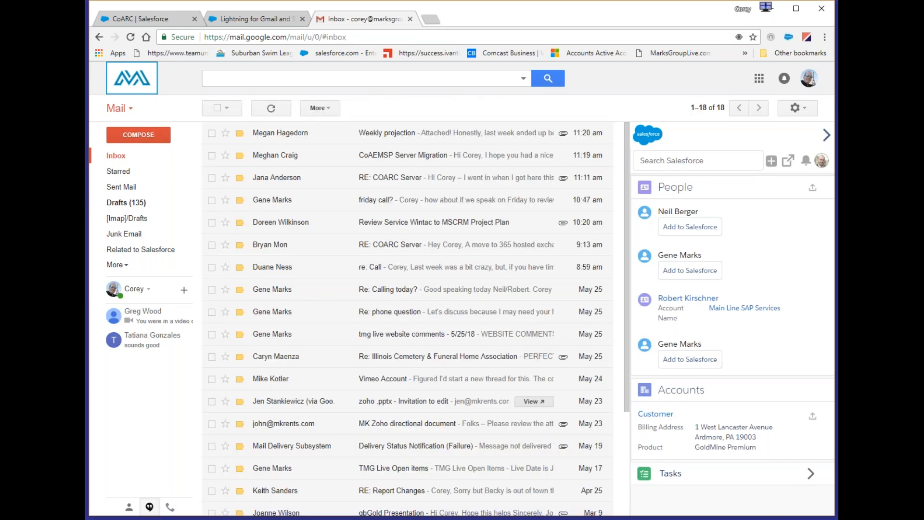
pyautogui.click(283, 203)
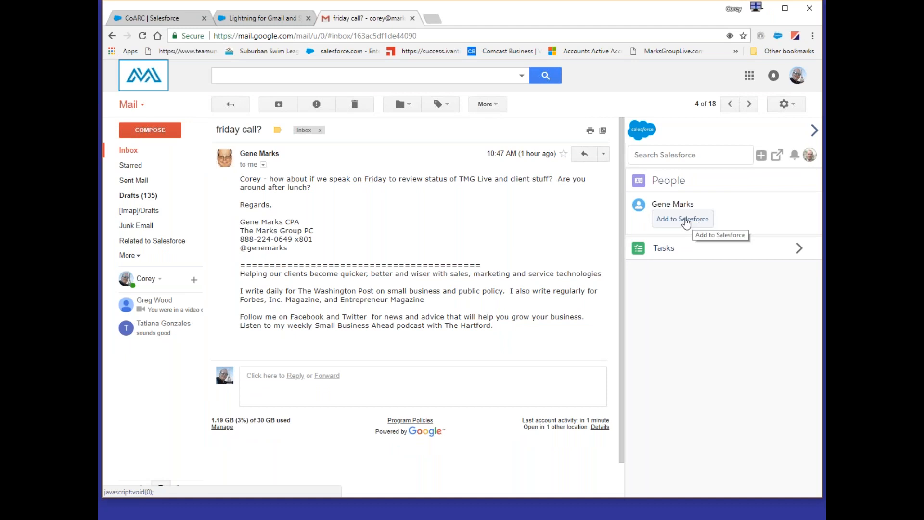
# Open the Salesforce home page, and return Gmail from the friday call? email to the inbox before going back to Salesforce.
pyautogui.click(189, 11)
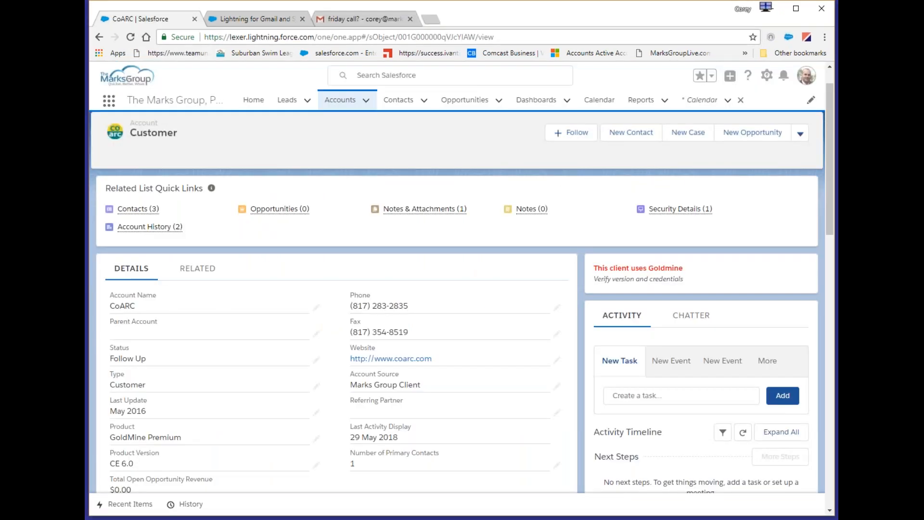
pyautogui.click(253, 100)
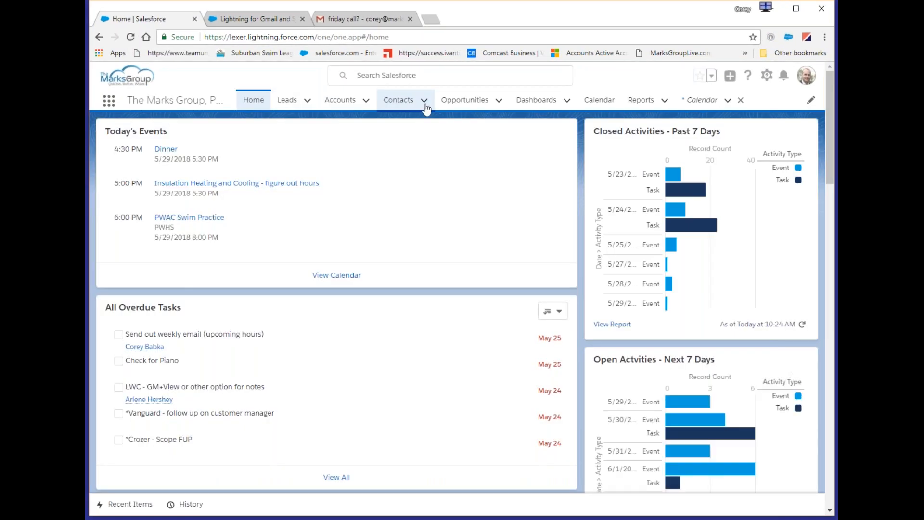
pyautogui.click(356, 26)
pyautogui.click(217, 108)
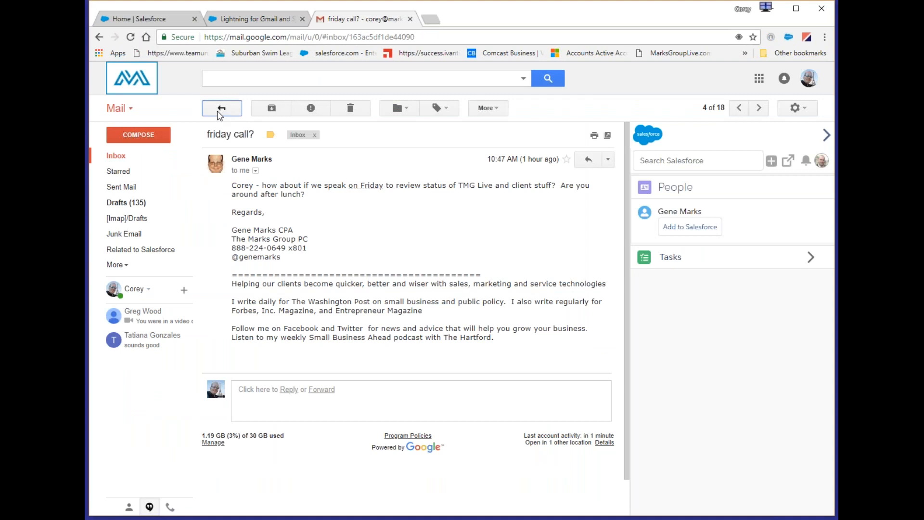
pyautogui.click(154, 22)
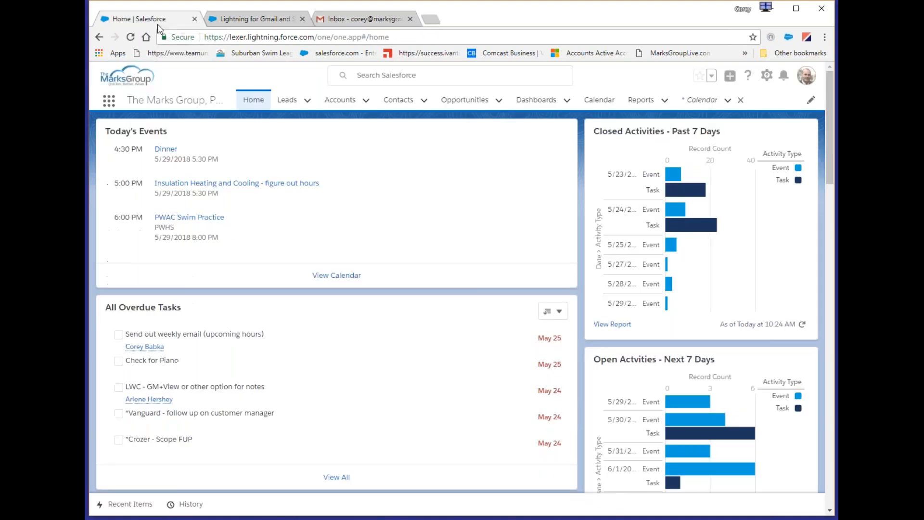